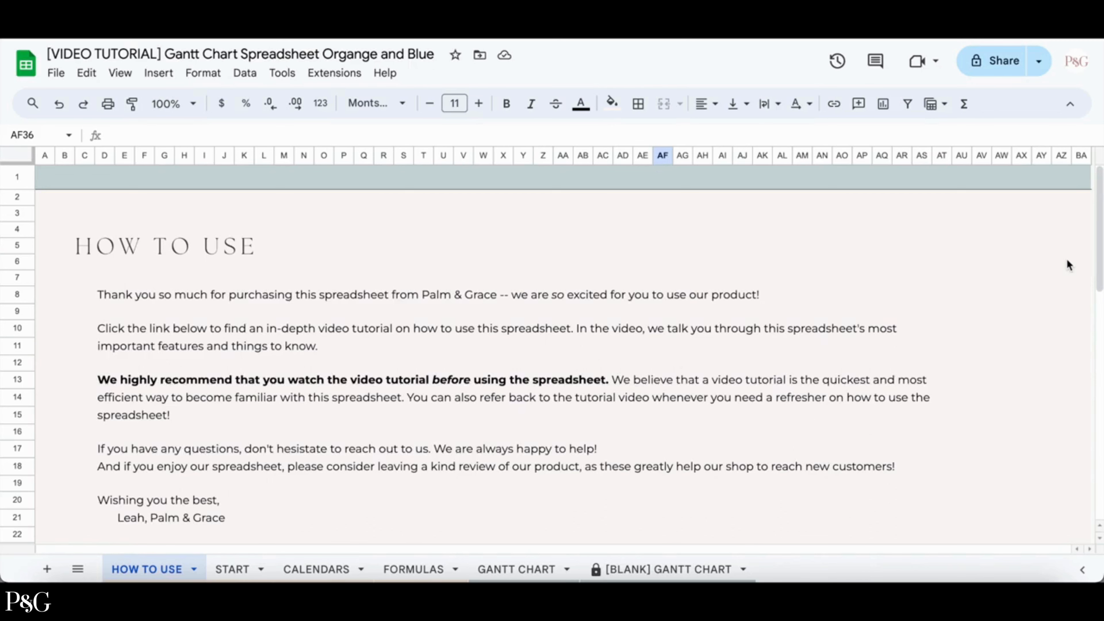
Set the week start date to Sunday on the START sheet.
click(233, 569)
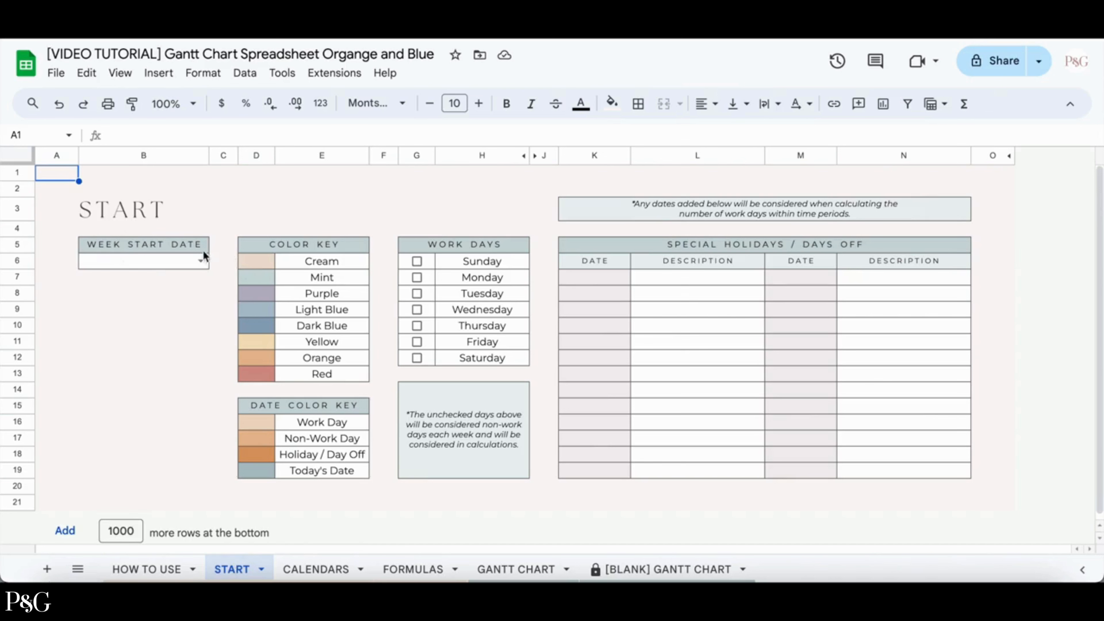
click(201, 261)
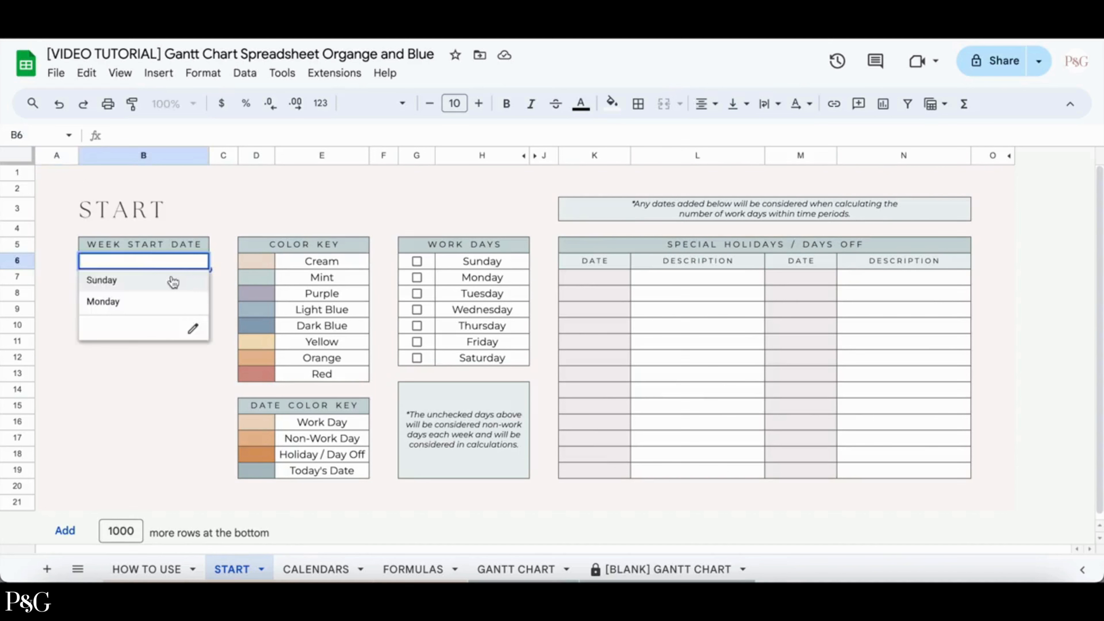
click(173, 282)
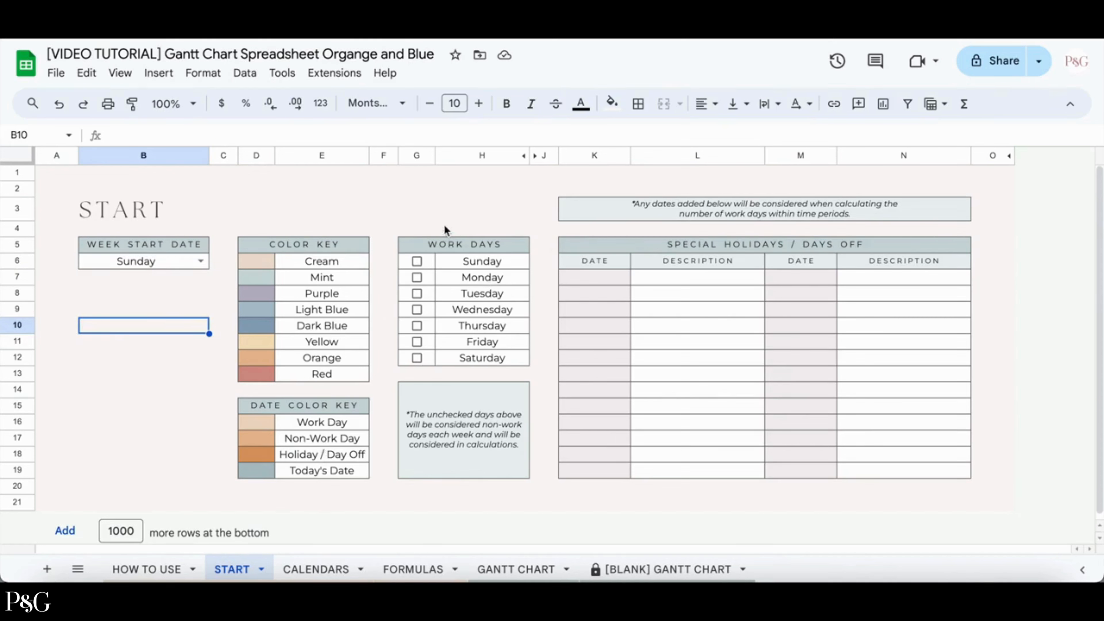
Mark Monday, Tuesday, Wednesday, Thursday and Friday as work days.
click(417, 278)
click(417, 293)
click(417, 309)
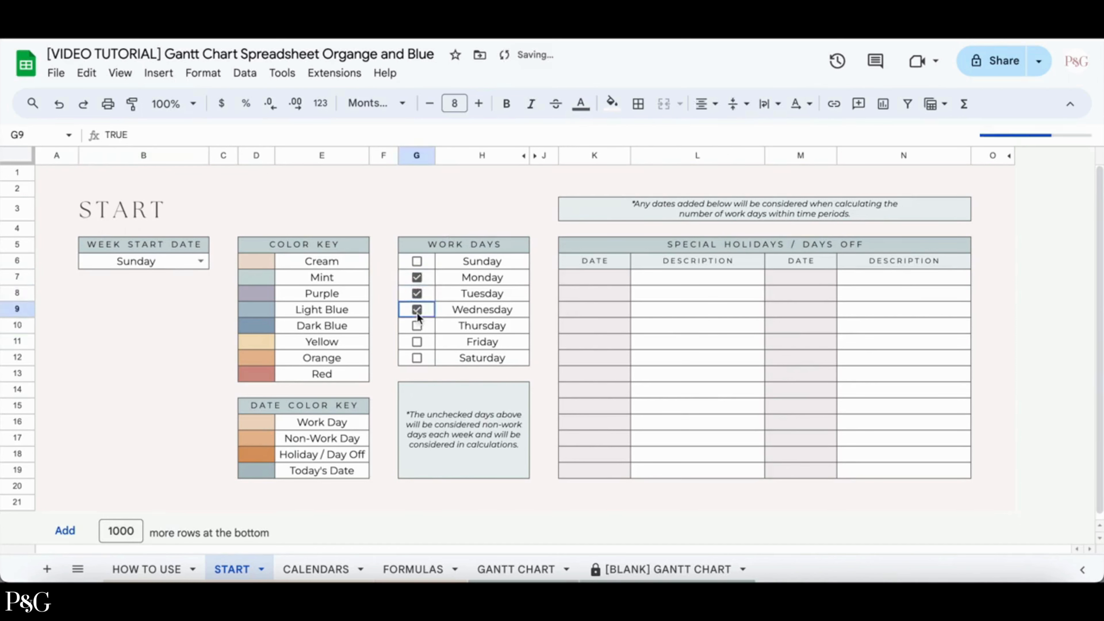
click(417, 326)
click(417, 342)
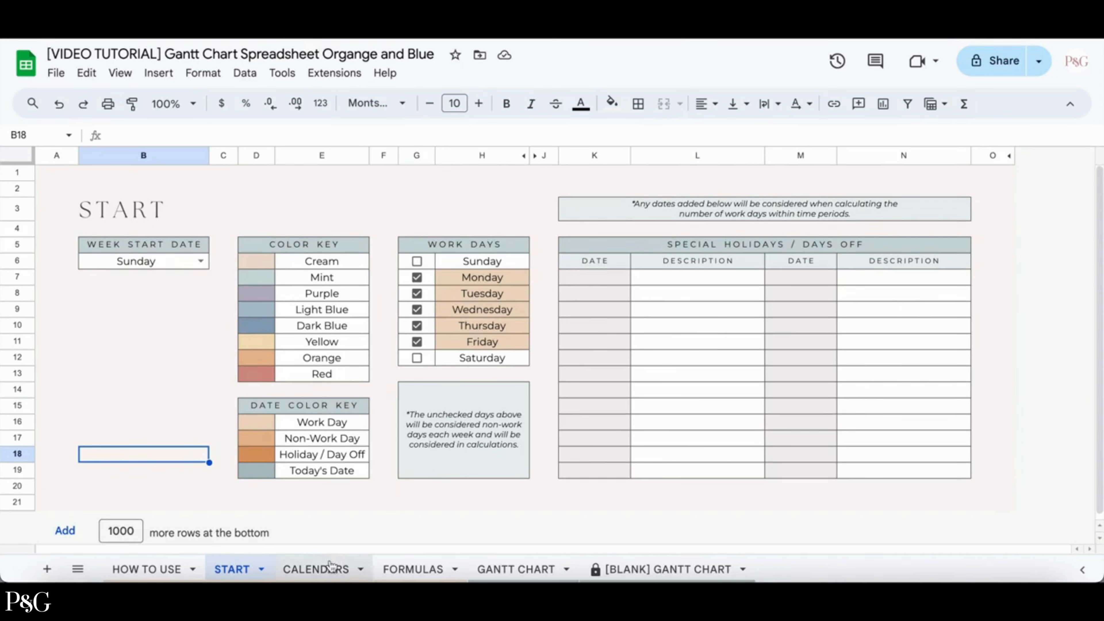
Enter 2024 as the year on the CALENDARS sheet.
click(331, 565)
click(495, 231)
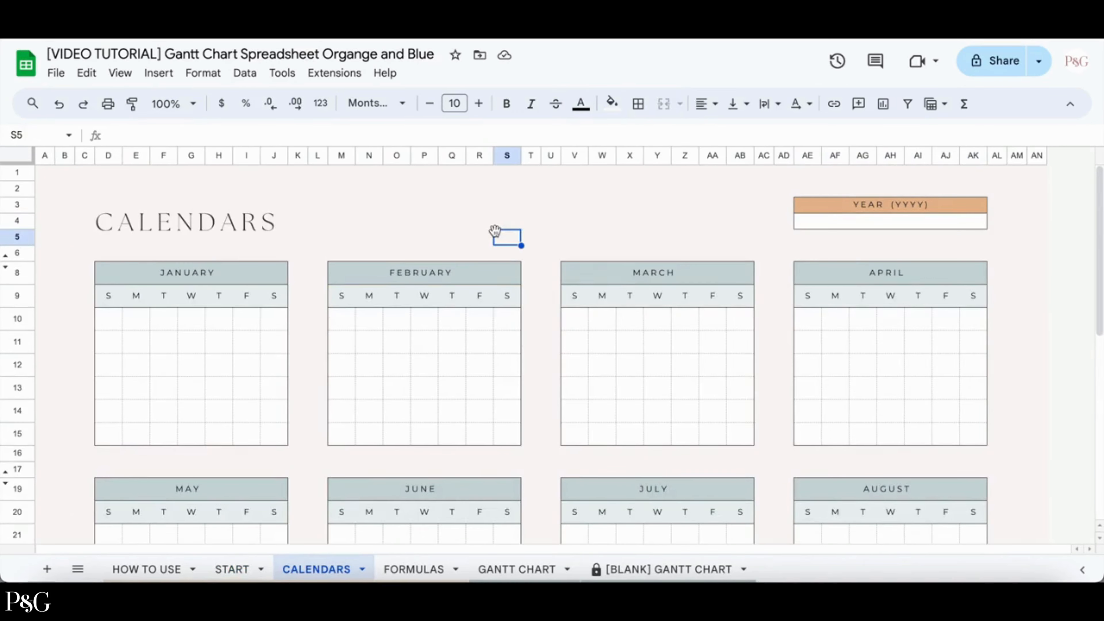
scroll(670, 220, down, 10)
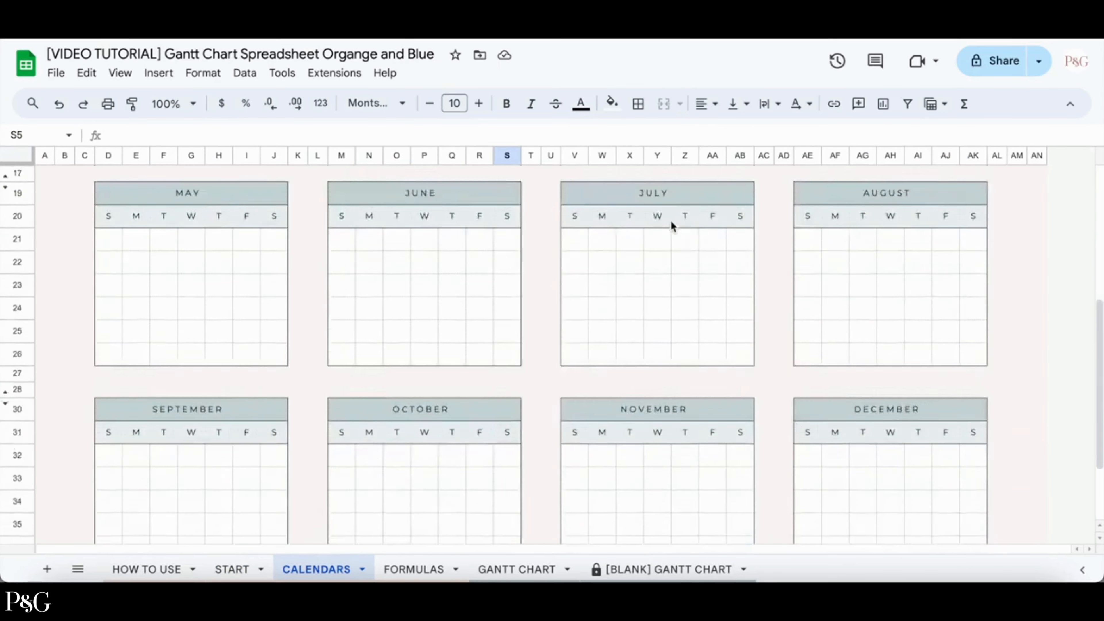
scroll(671, 224, up, 10)
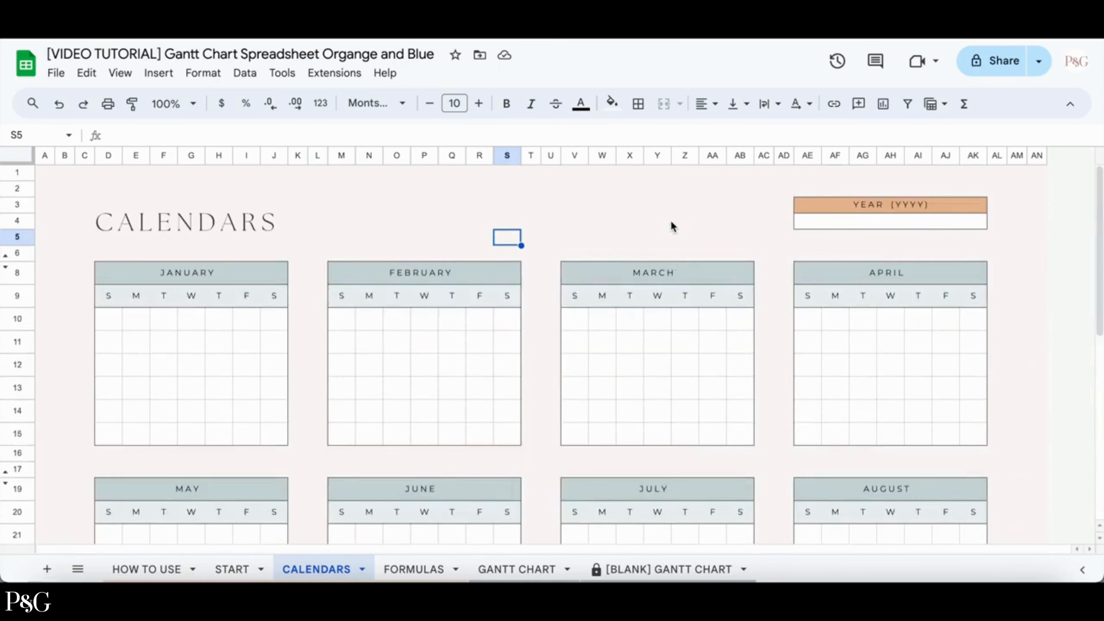
click(861, 224)
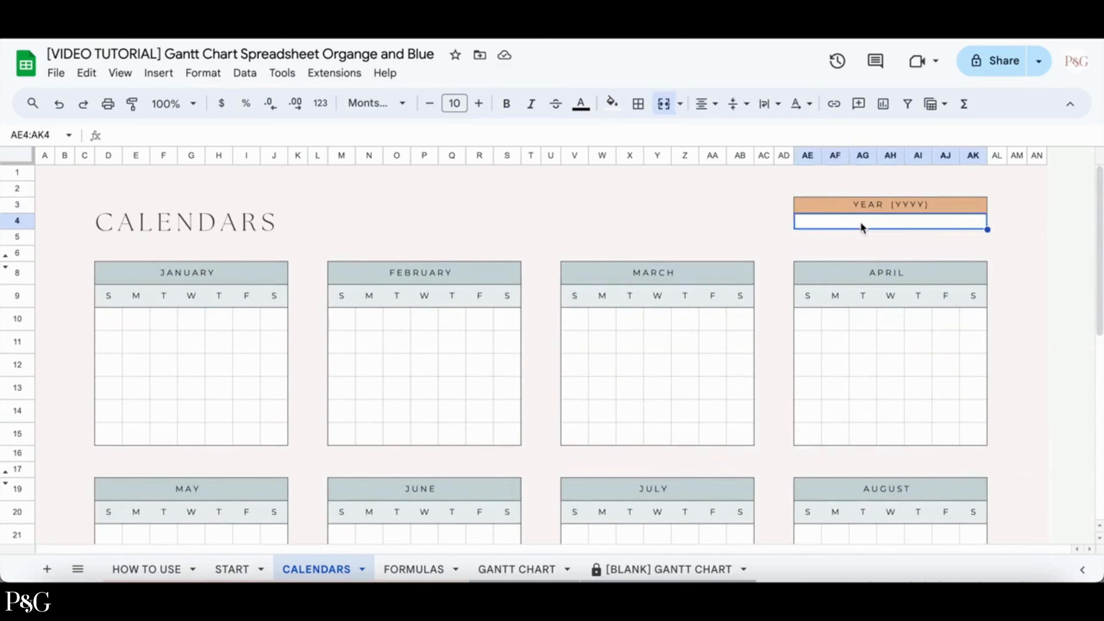
text(2024)
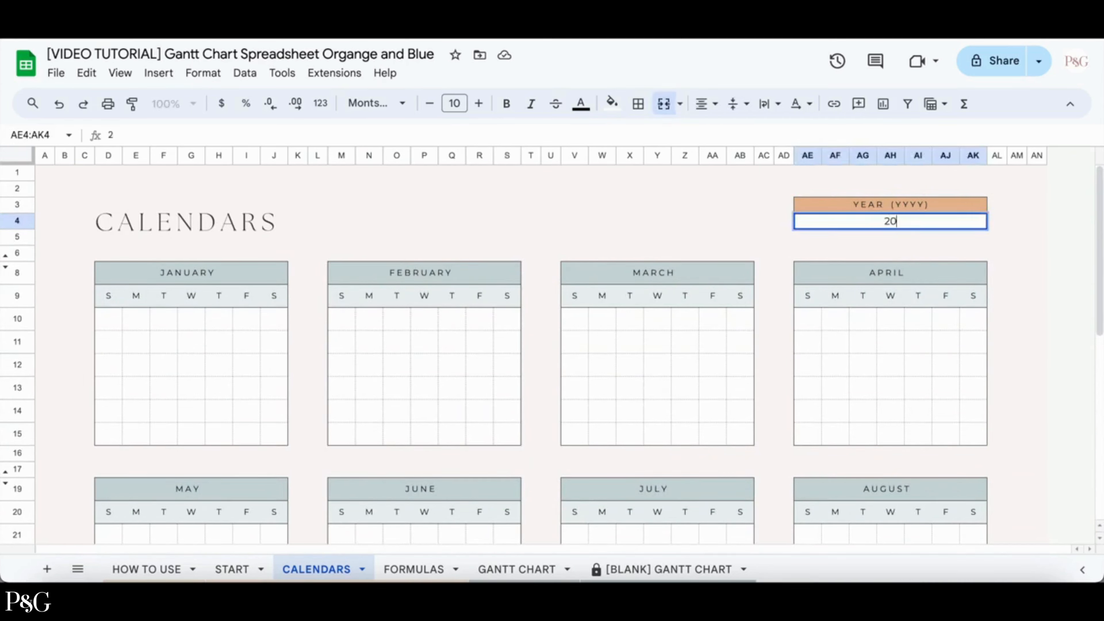
key(Return)
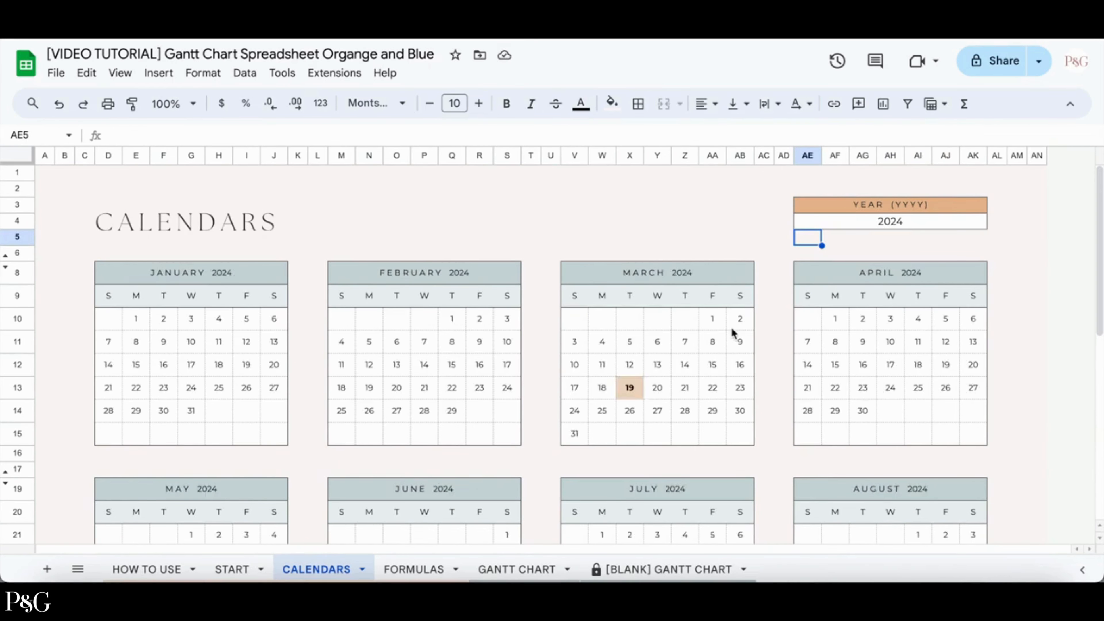
Review the generated monthly calendars and open the FORMULAS sheet.
scroll(731, 327, down, 2)
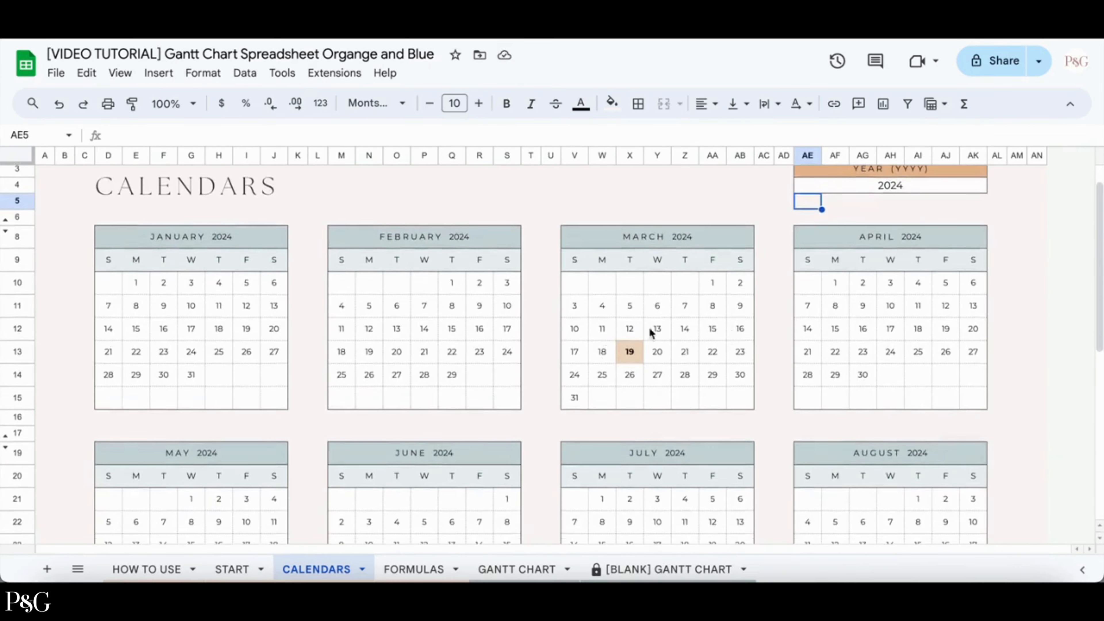
scroll(685, 353, up, 2)
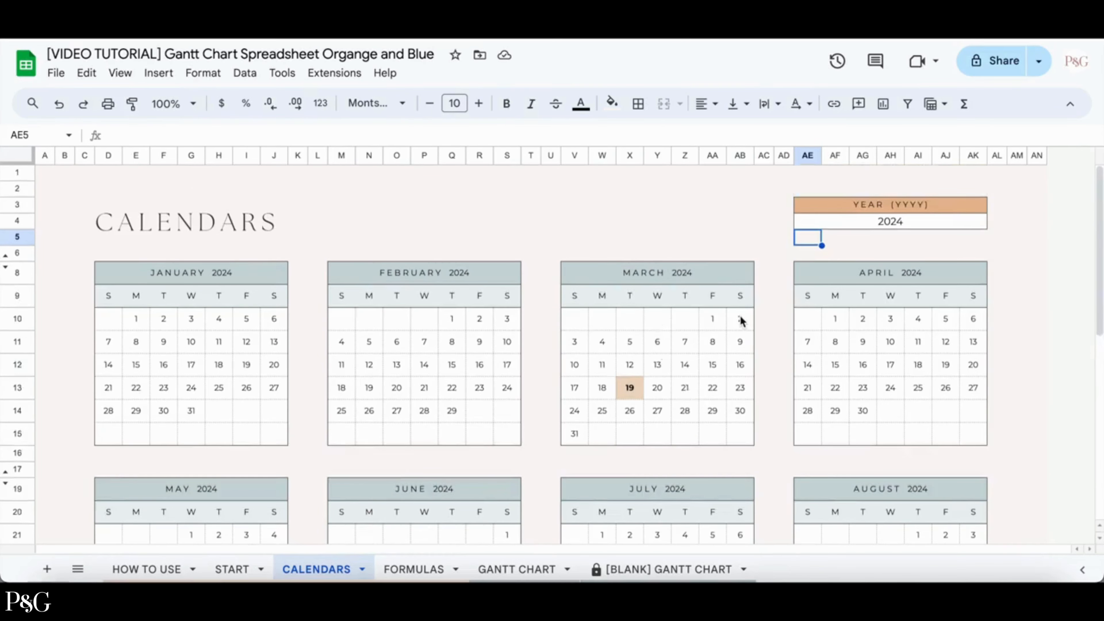
click(424, 565)
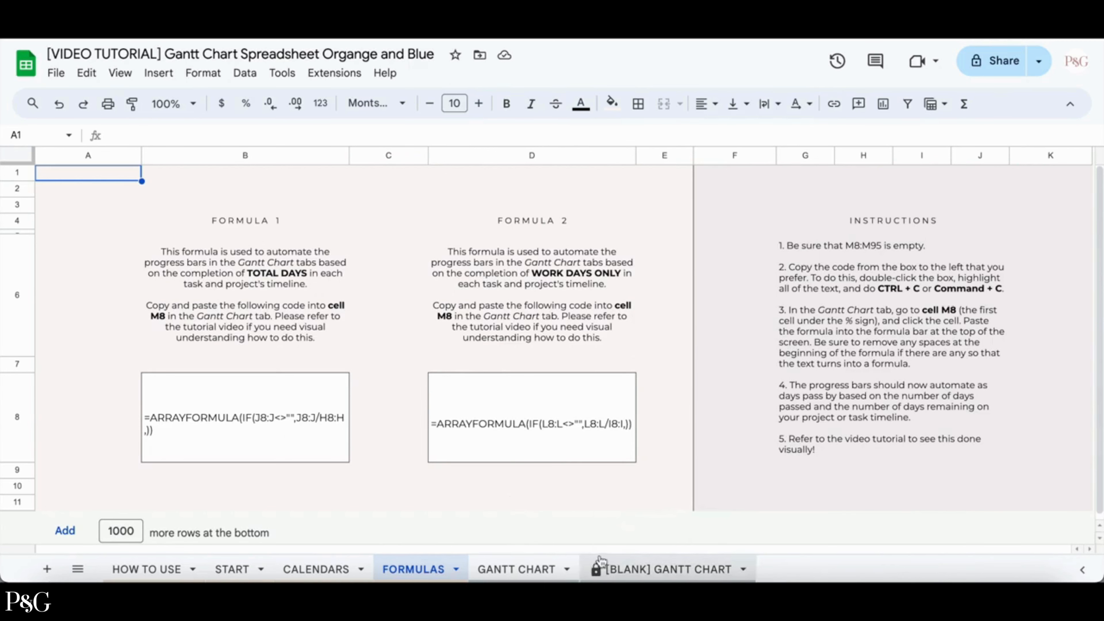
Try to edit a cell on the protected [BLANK] GANTT CHART sheet and dismiss the warning.
click(644, 570)
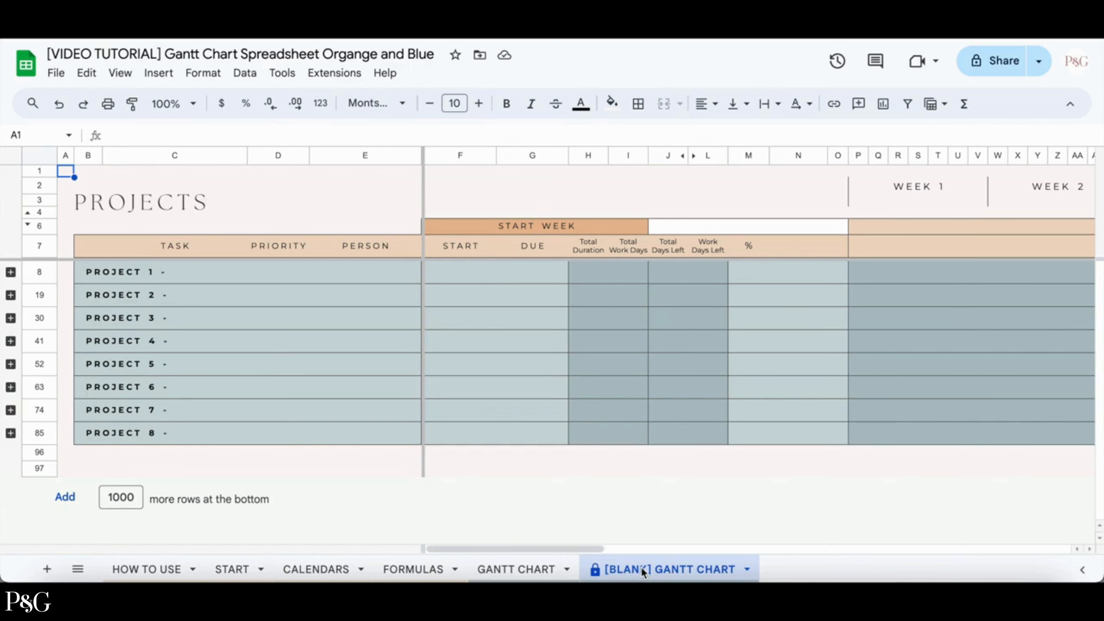
double_click(575, 456)
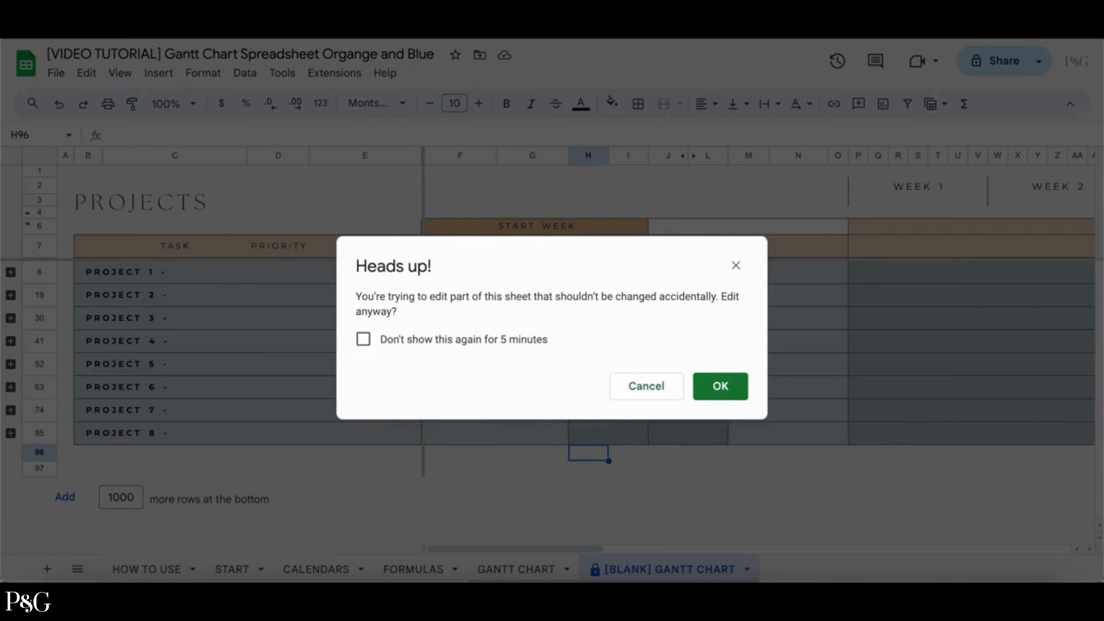
click(647, 386)
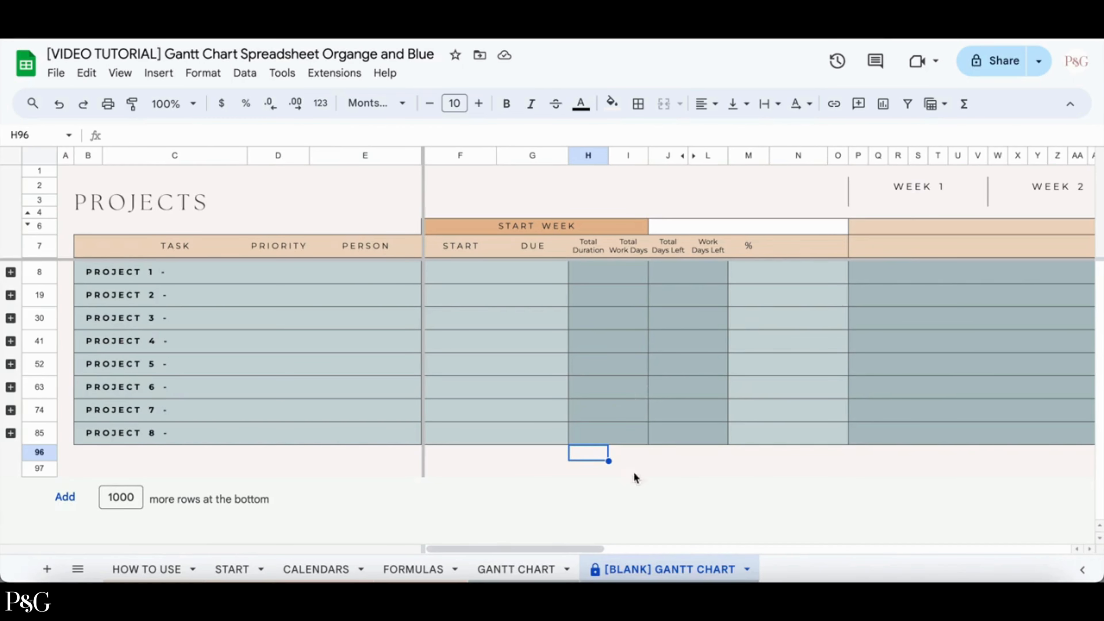
right_click(636, 570)
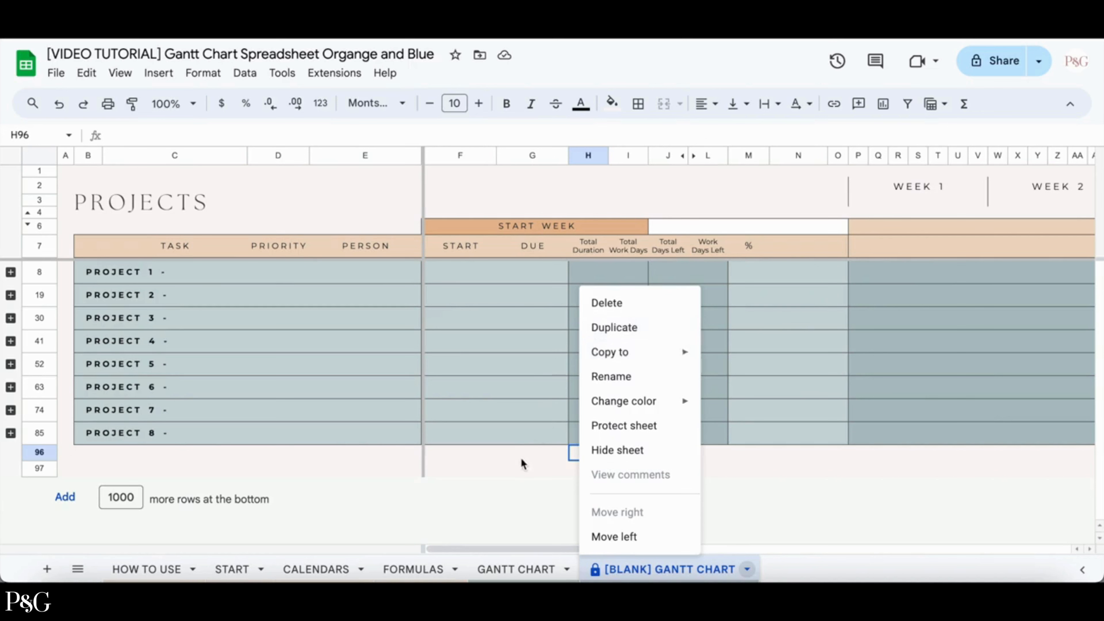
Set the start week on the GANTT CHART sheet to 13 Mar 2024.
click(520, 567)
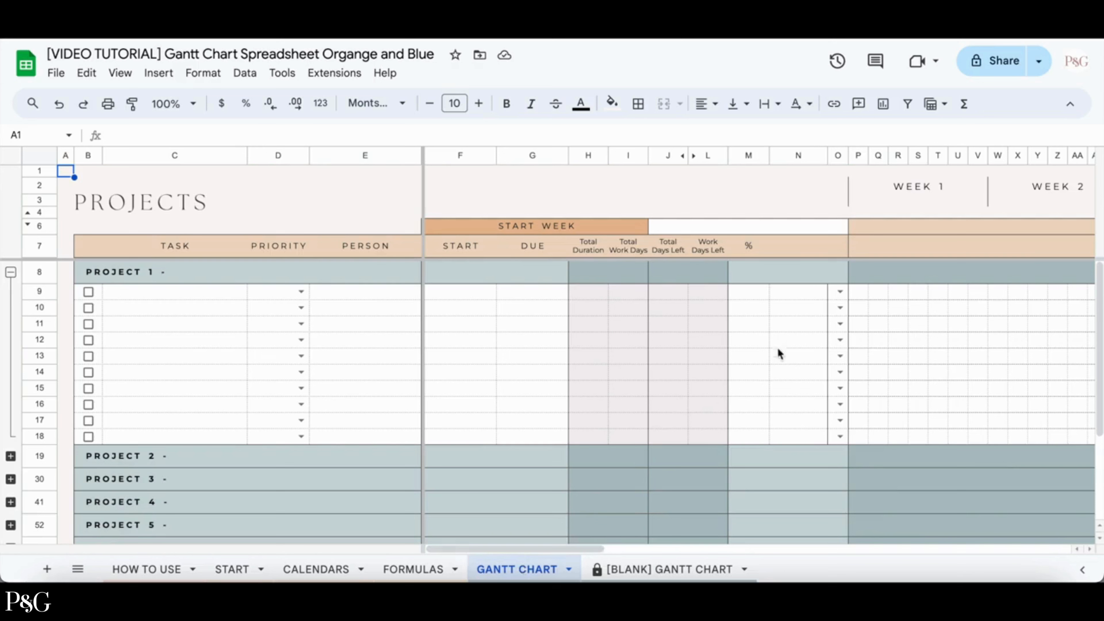
click(735, 226)
double_click(735, 226)
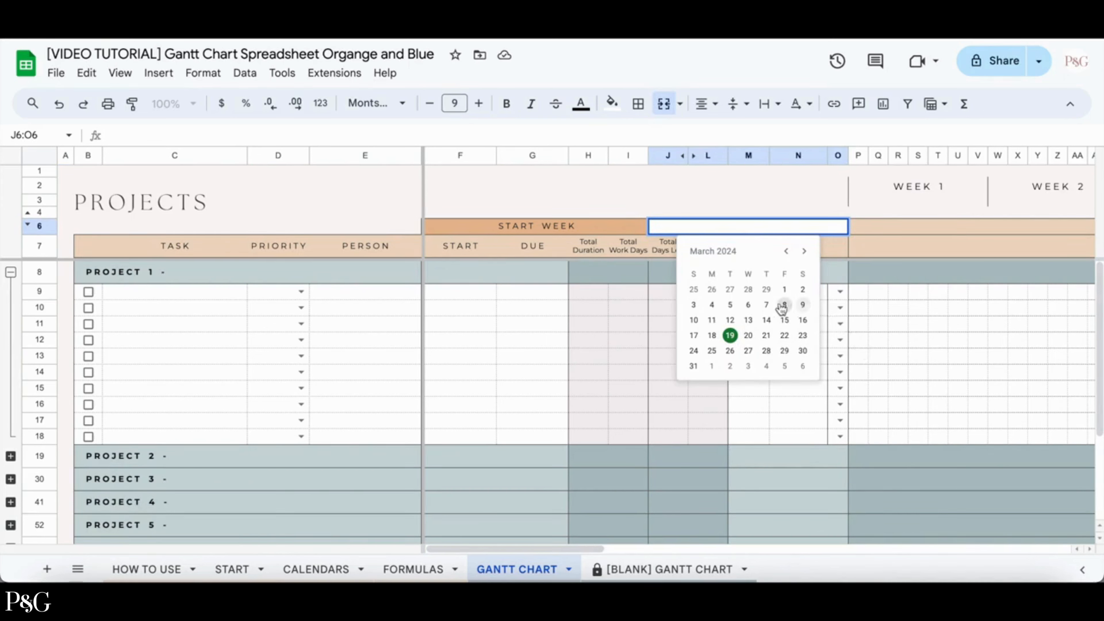
click(748, 321)
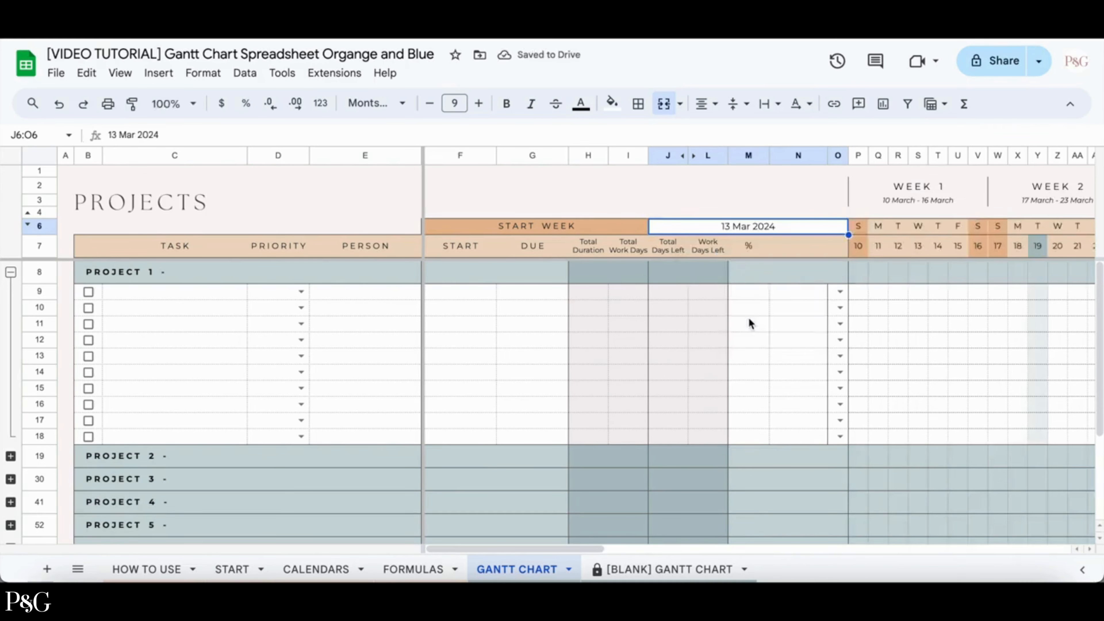
Explore the project task groups and the weekly timeline columns.
scroll(754, 336, right, 3)
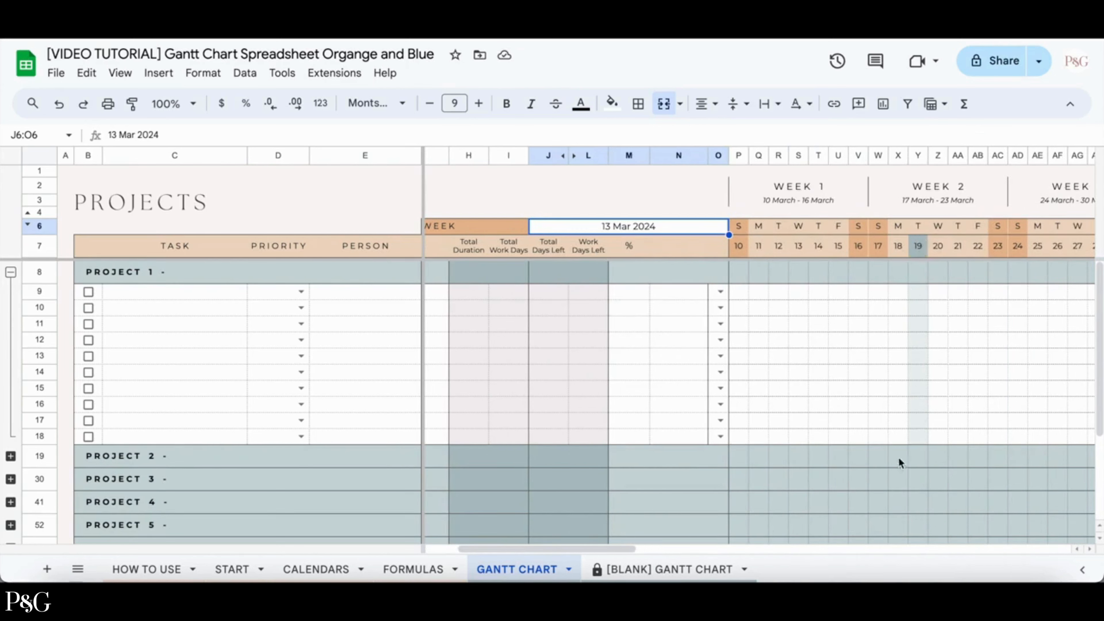
click(11, 456)
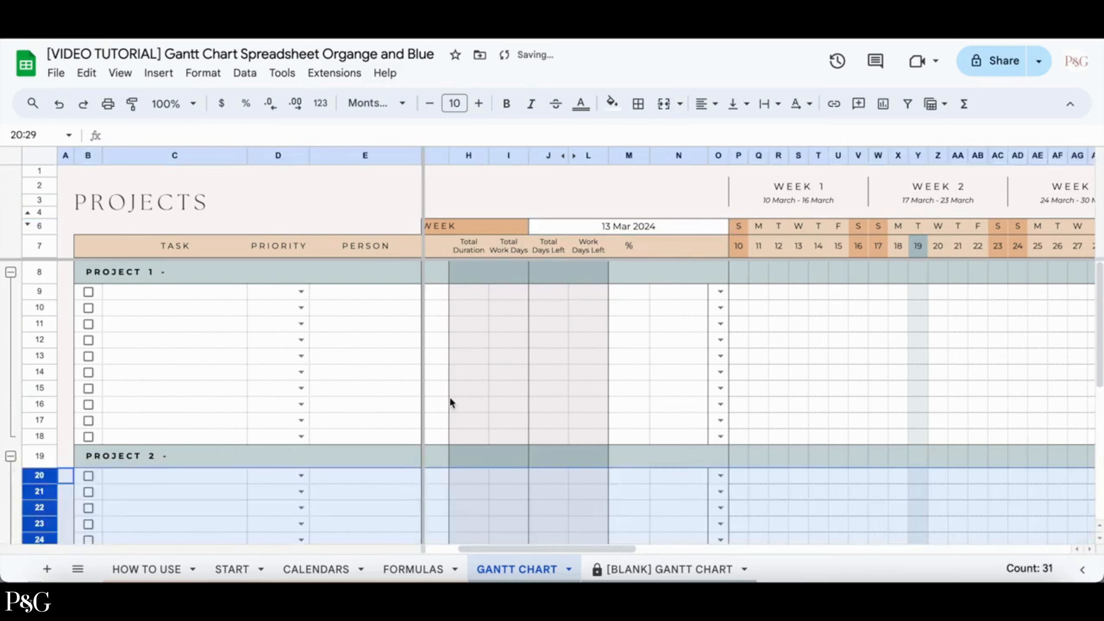
scroll(469, 374, down, 3)
click(468, 363)
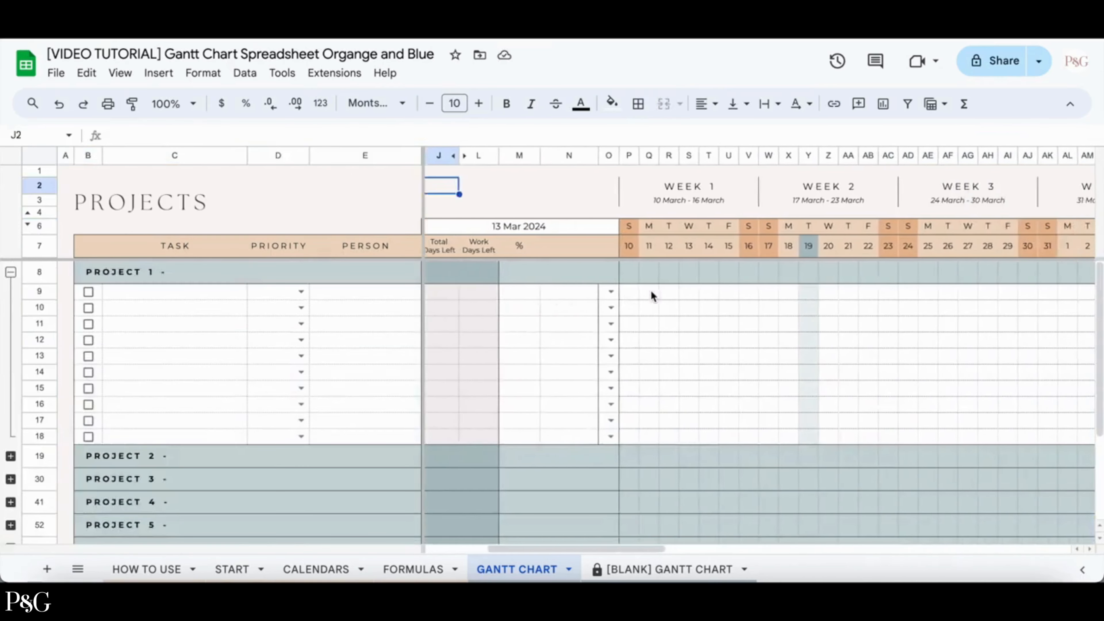
scroll(651, 296, right, 10)
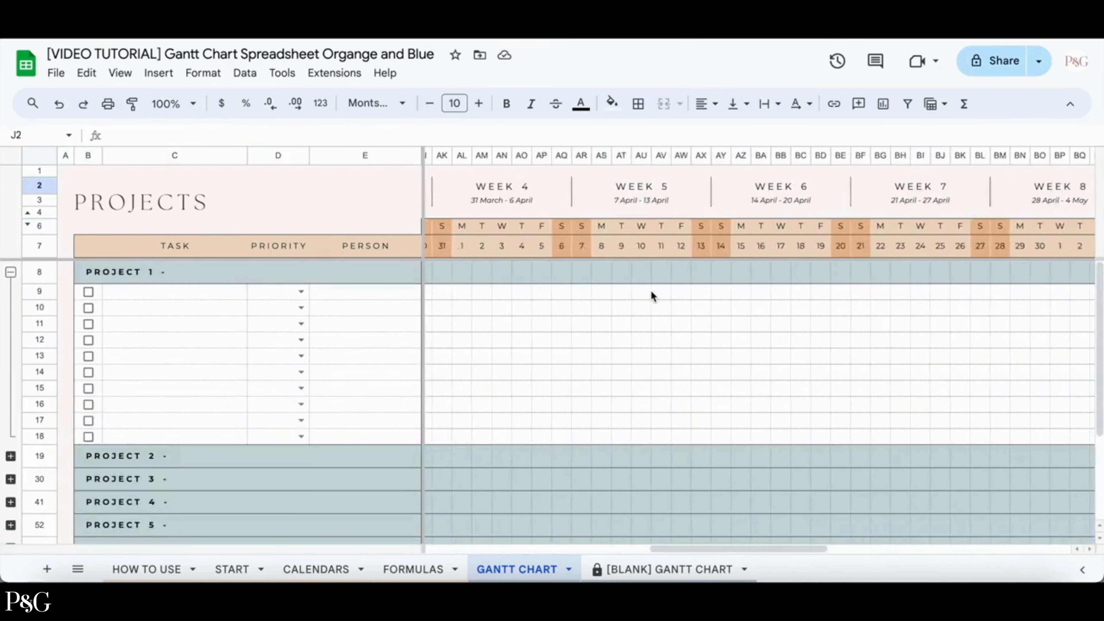
scroll(652, 295, right, 10)
scroll(651, 290, left, 20)
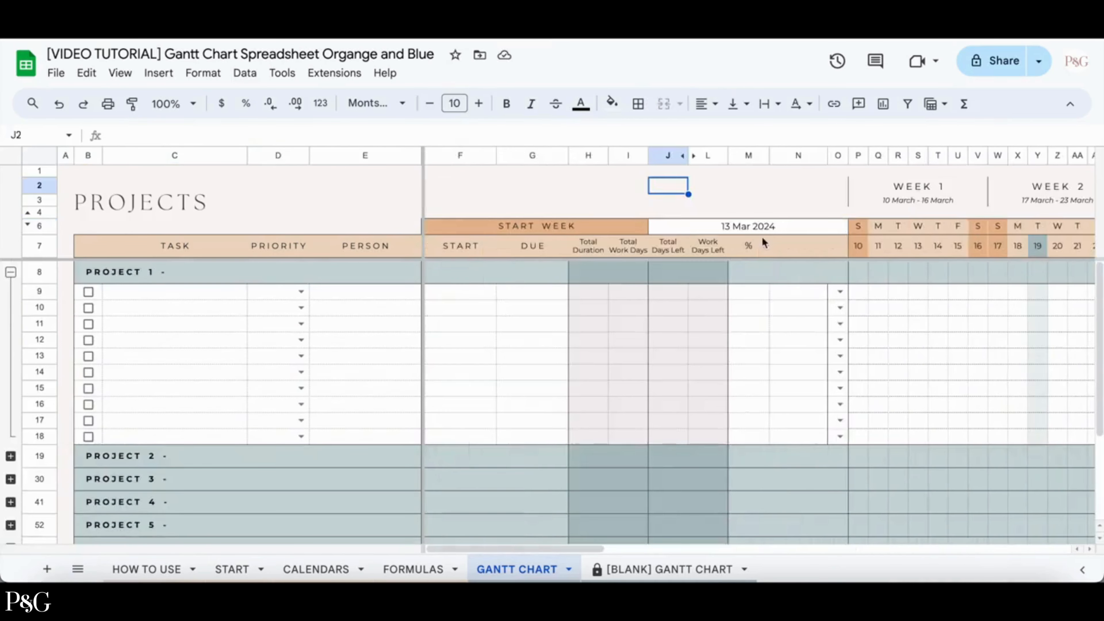
Try changing the start week to 27 Mar 2024, then undo the change.
double_click(747, 229)
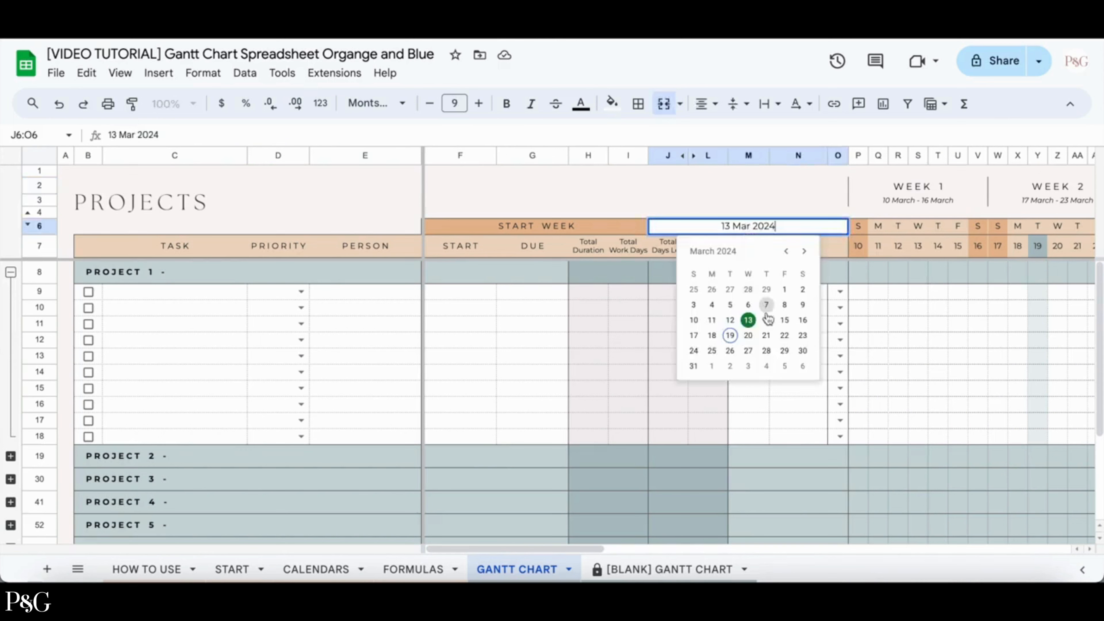
click(748, 351)
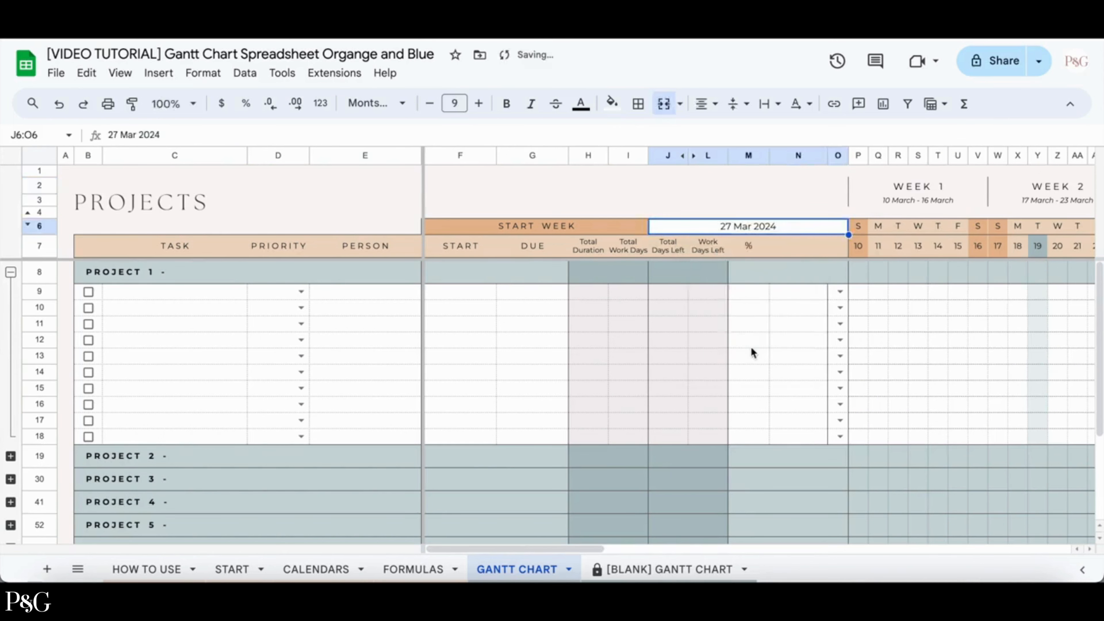
click(59, 103)
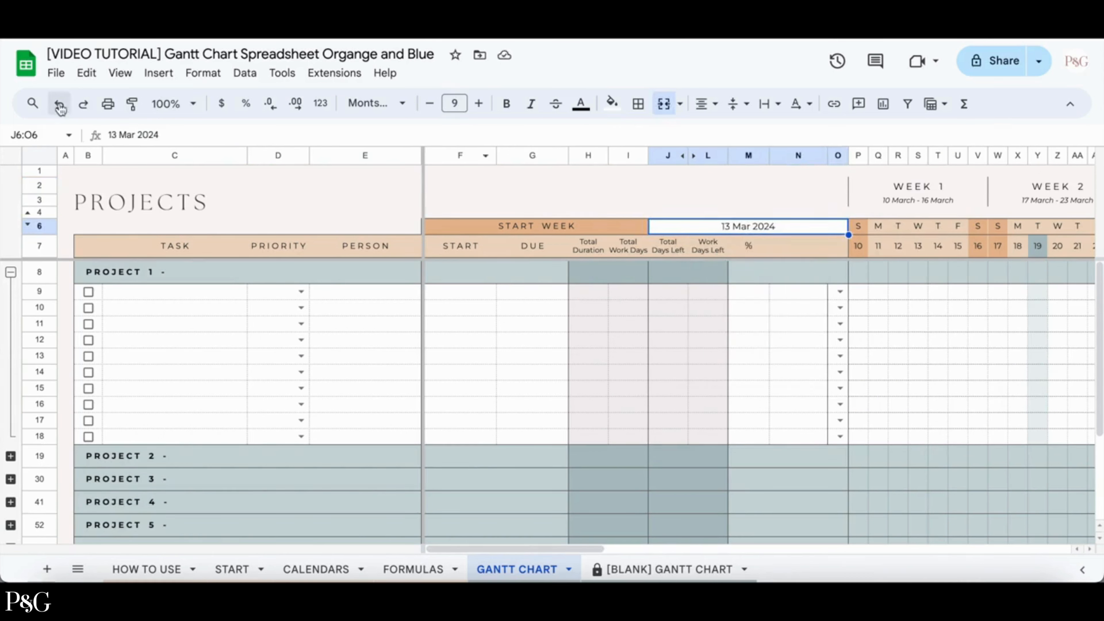
Collapse Project 1 and expand then collapse Project 7's task rows.
click(11, 273)
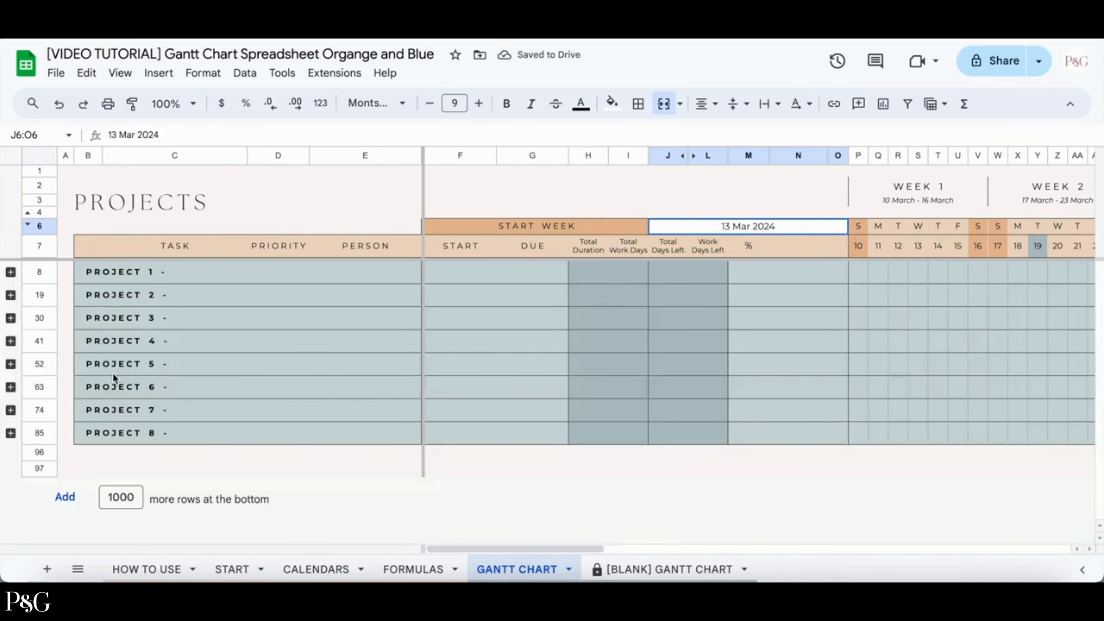
click(11, 410)
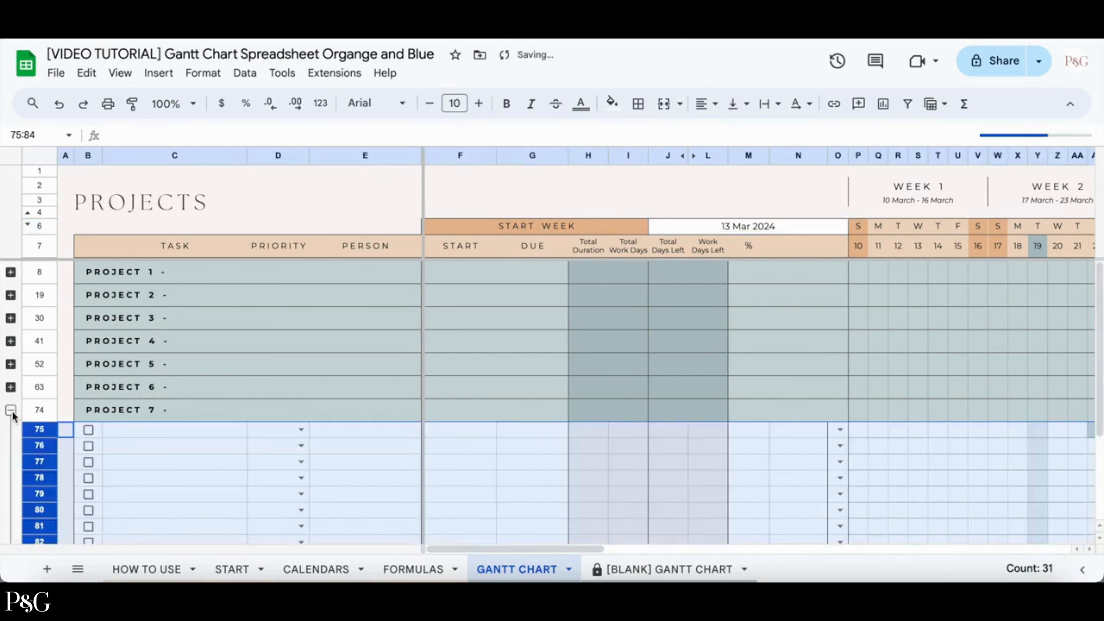
click(11, 410)
click(533, 201)
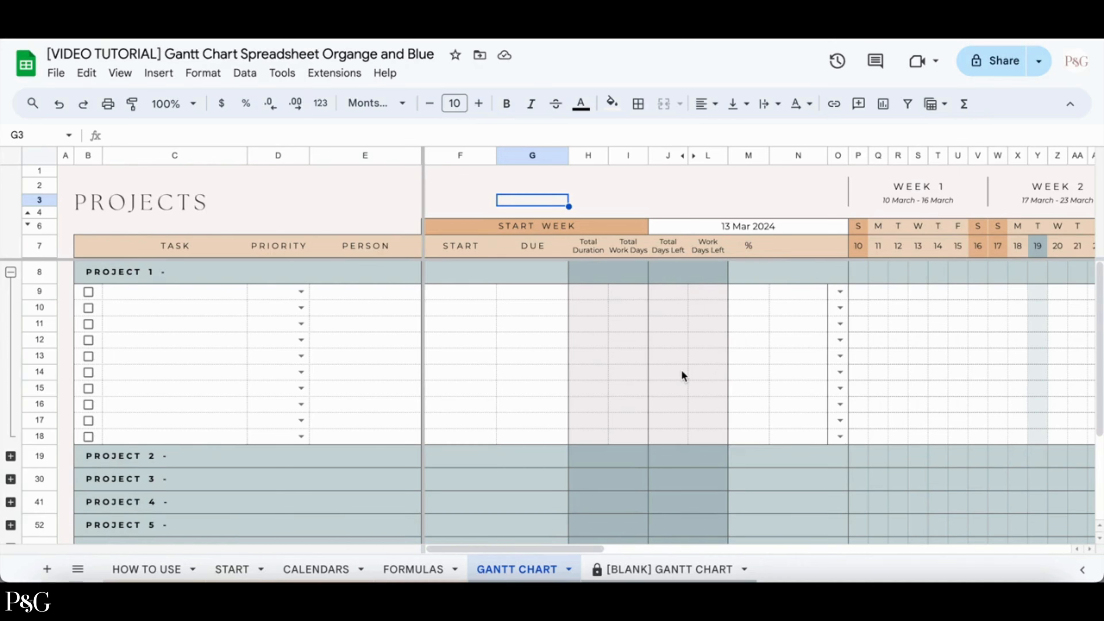
Name Project 1 "Add Project Name Here".
double_click(342, 273)
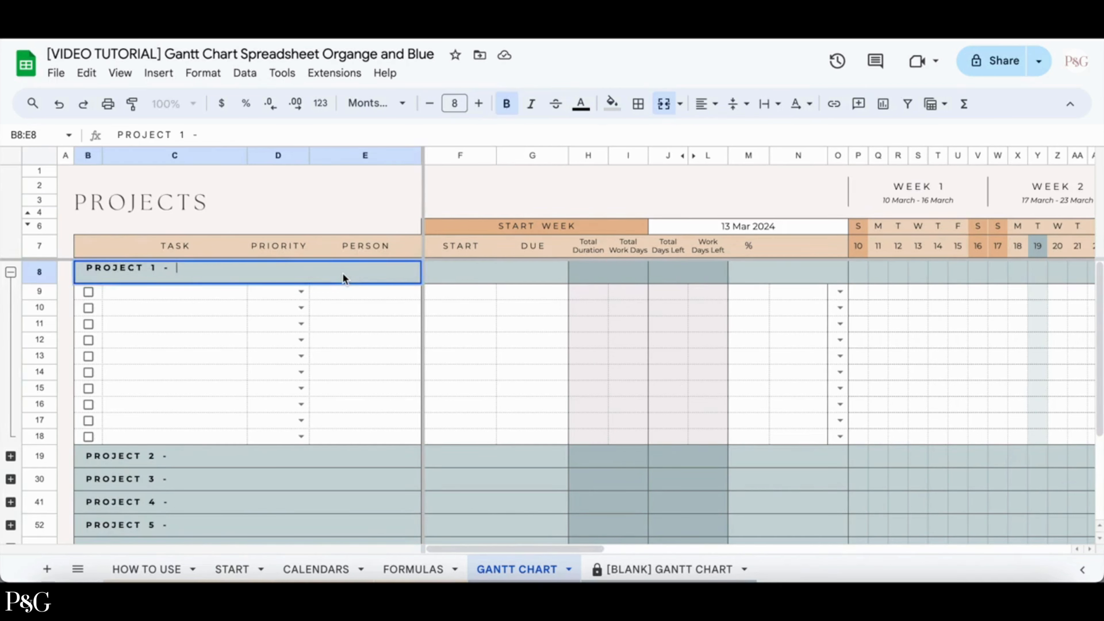
text(Add Project Name Here)
key(Return)
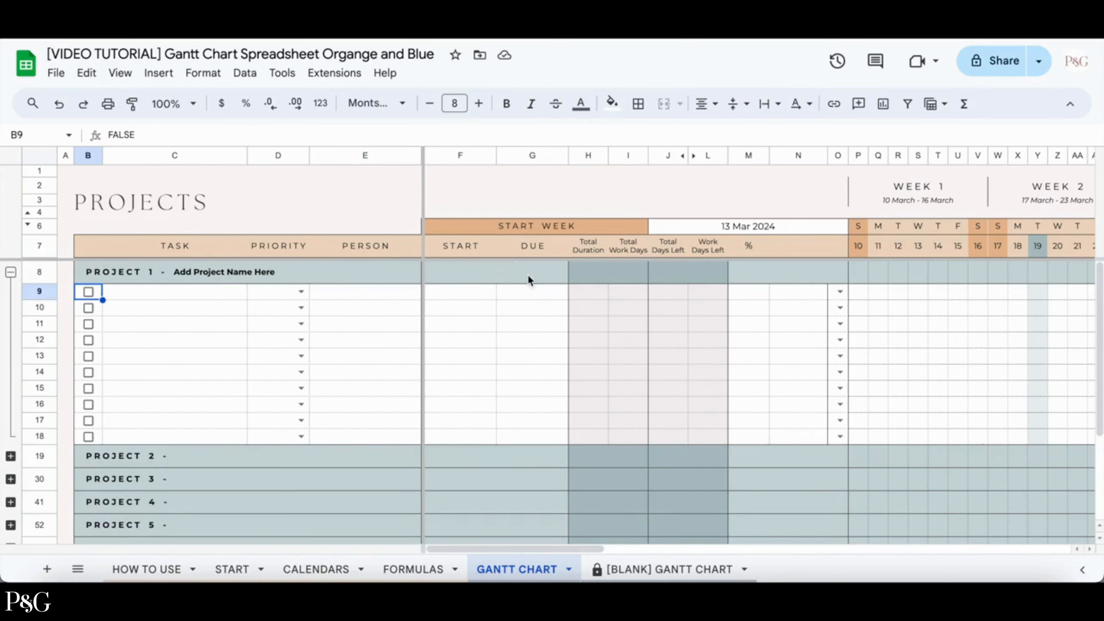
Set Project 1's start date to 14 Mar 2024.
double_click(470, 270)
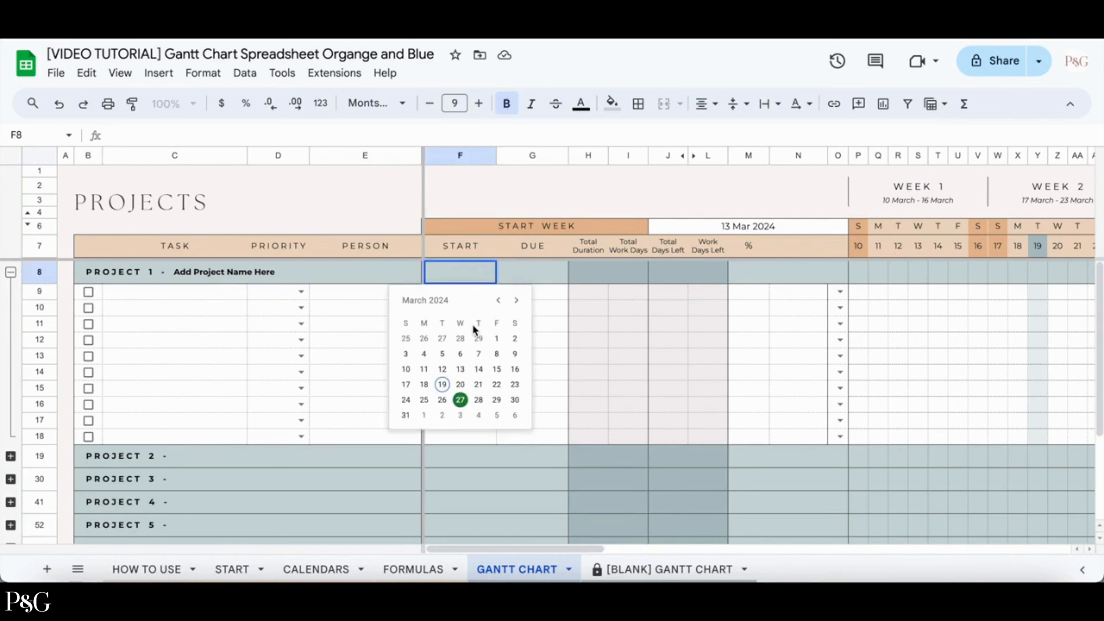
click(478, 369)
click(531, 272)
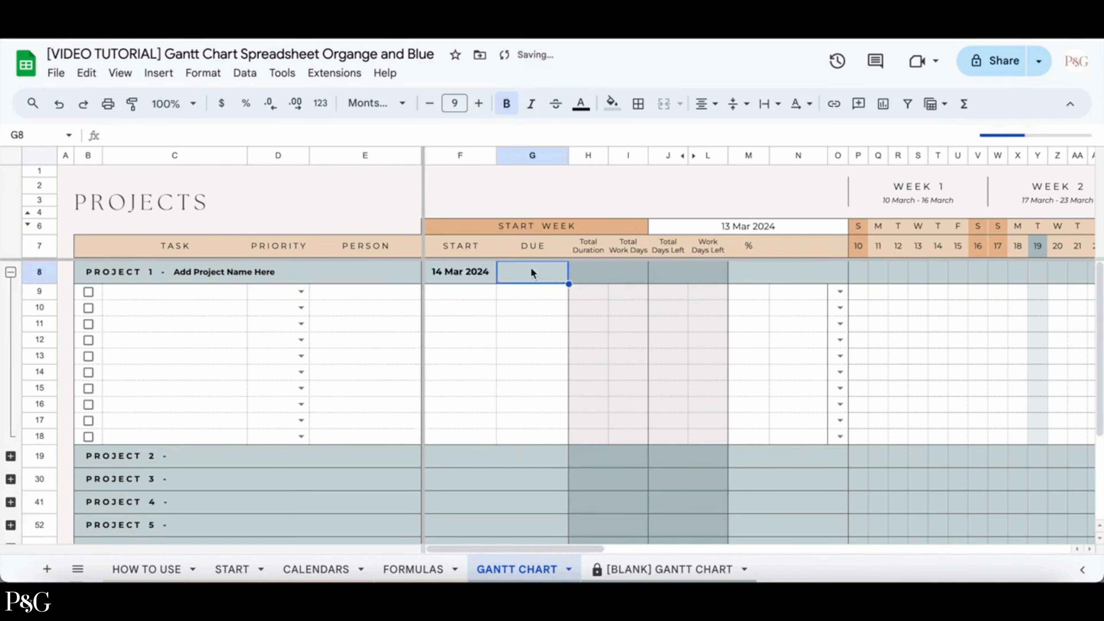
Set Project 1's due date to 28 Mar 2024.
double_click(532, 273)
click(550, 397)
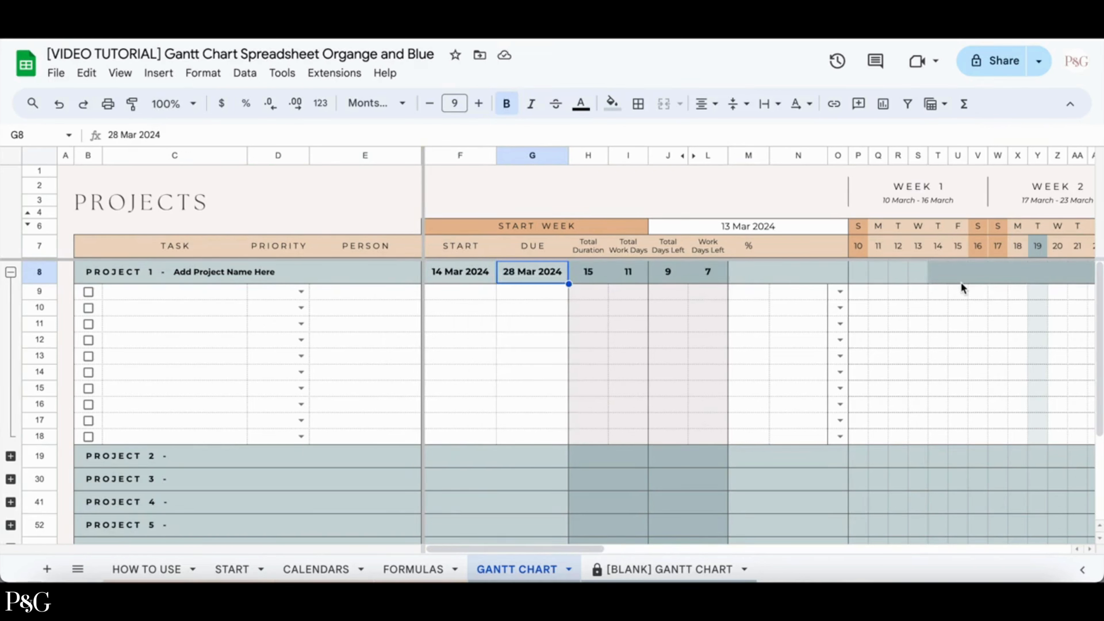
scroll(961, 281, right, 5)
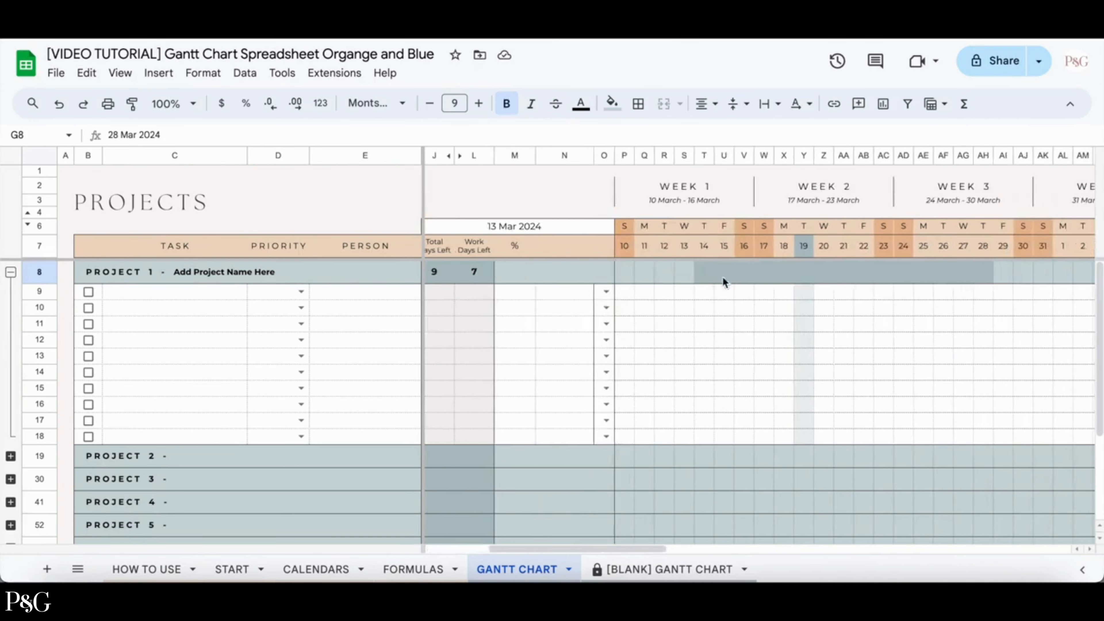
scroll(824, 254, left, 5)
Enter Task 1, Task 2 and Task 3 as the first three task names under Project 1.
click(11, 272)
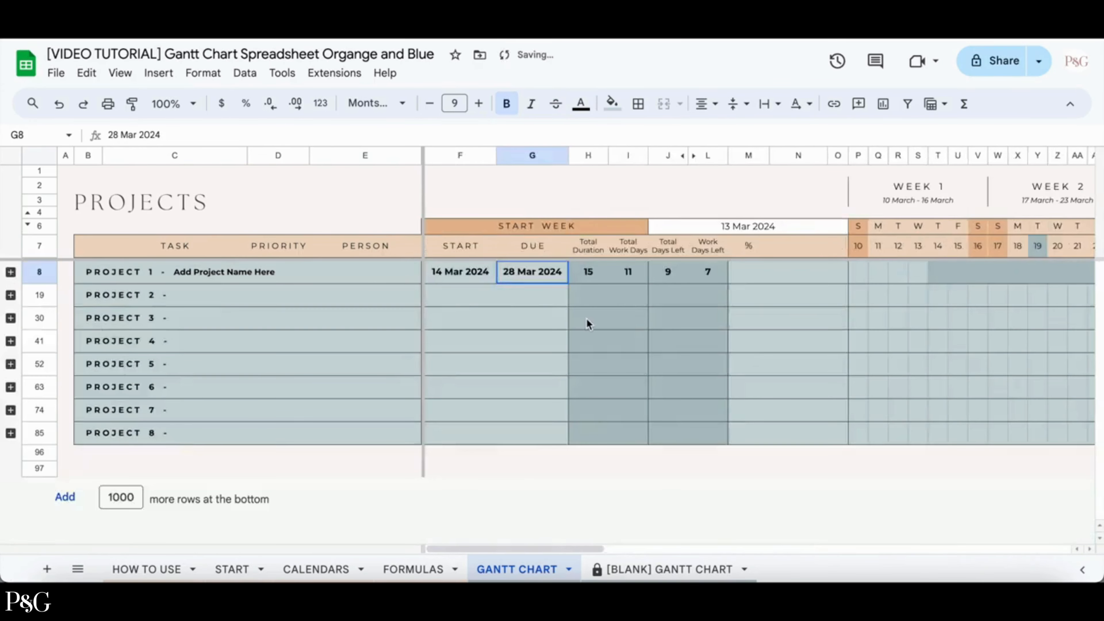
scroll(587, 321, right, 5)
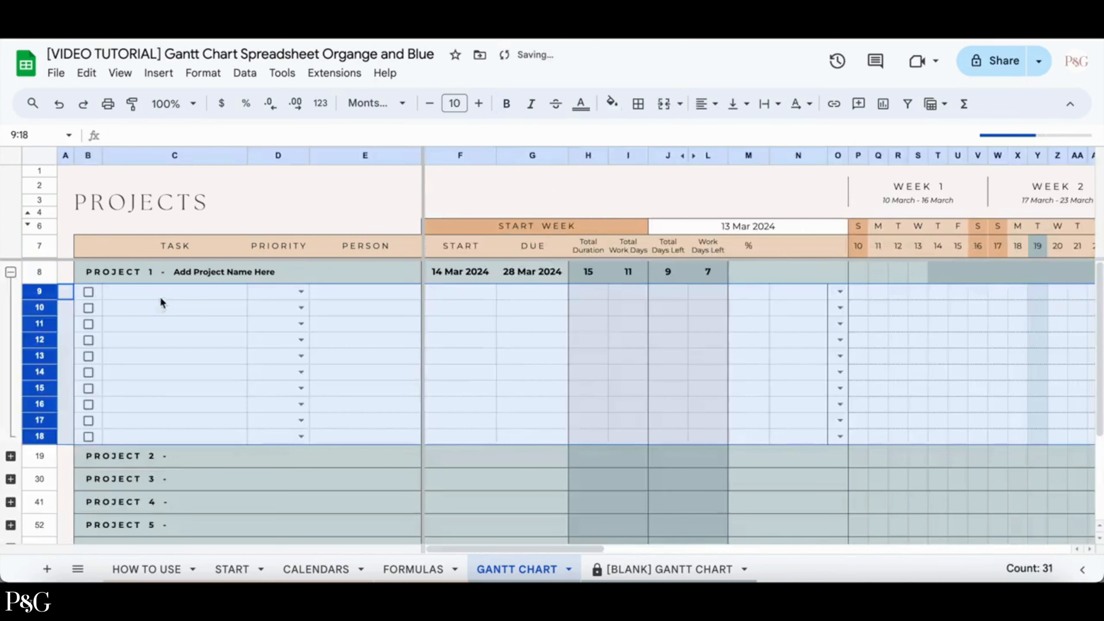
click(159, 298)
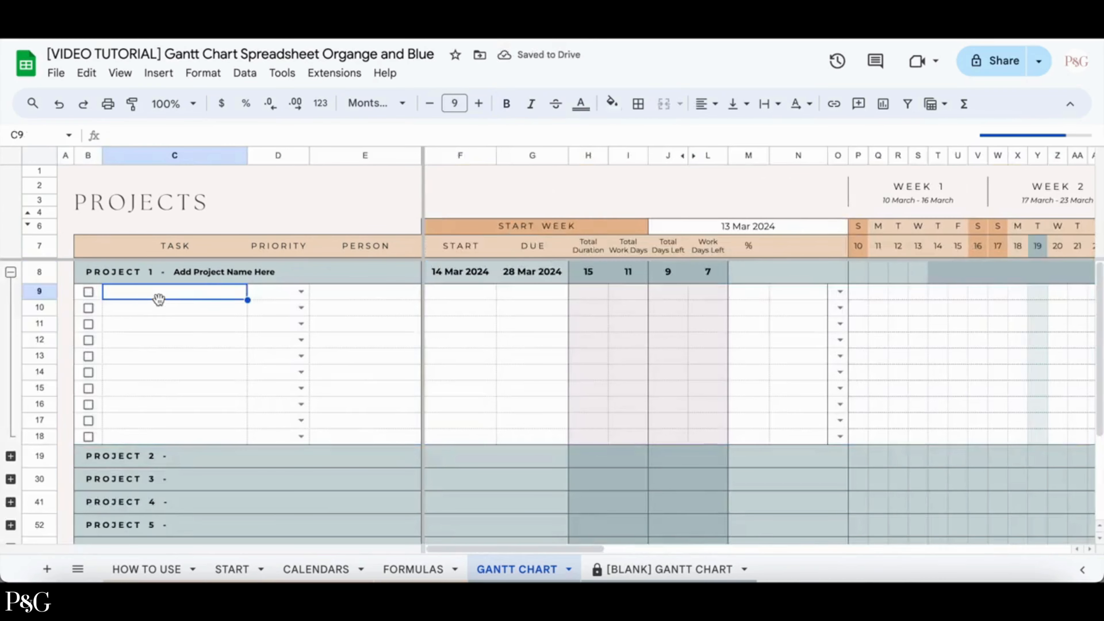
text(Task 1)
key(Return)
text(Task 2)
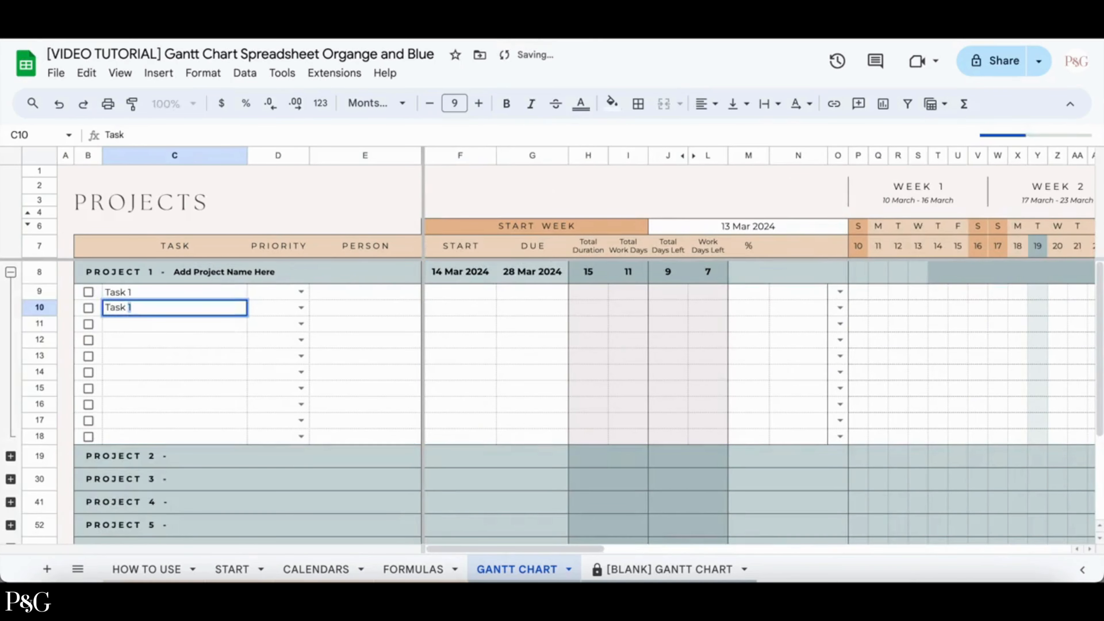
key(Return)
text(Task 3)
key(Return)
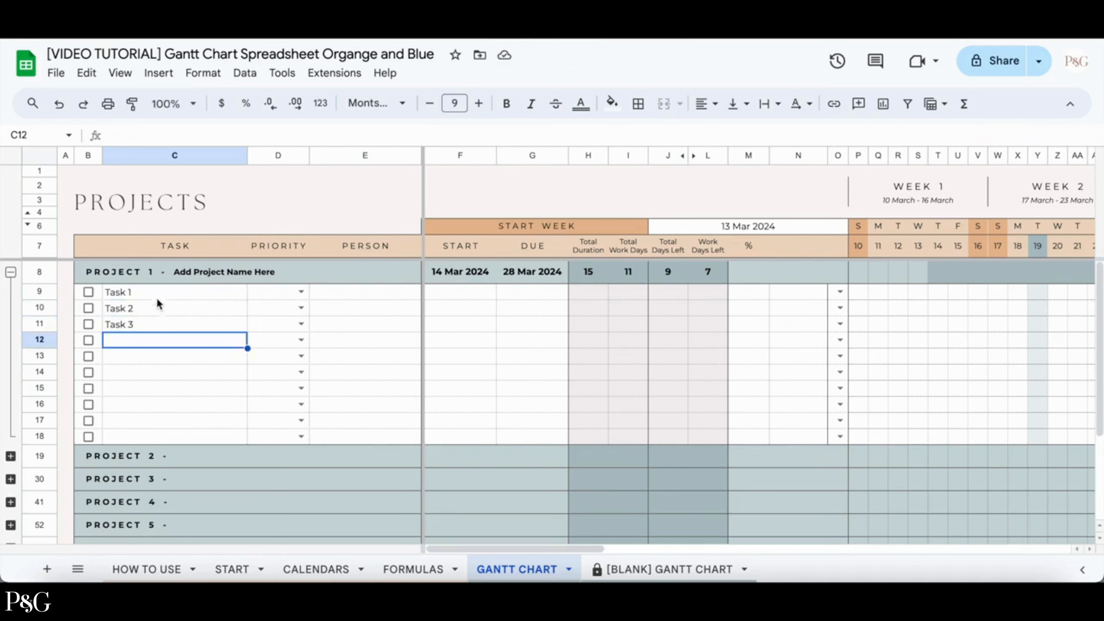
Set the three tasks' priorities to Medium, High and Low and enter the assigned person's name for each.
click(301, 291)
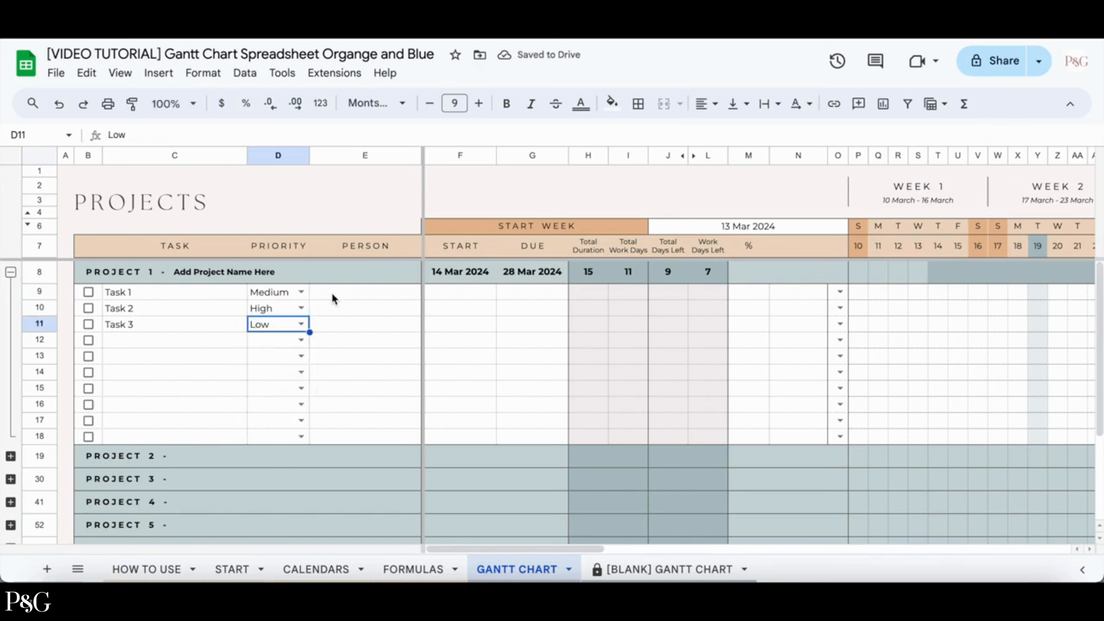
click(331, 292)
text(Leah)
key(Return)
text(Marie)
key(Return)
text(Leah)
key(Return)
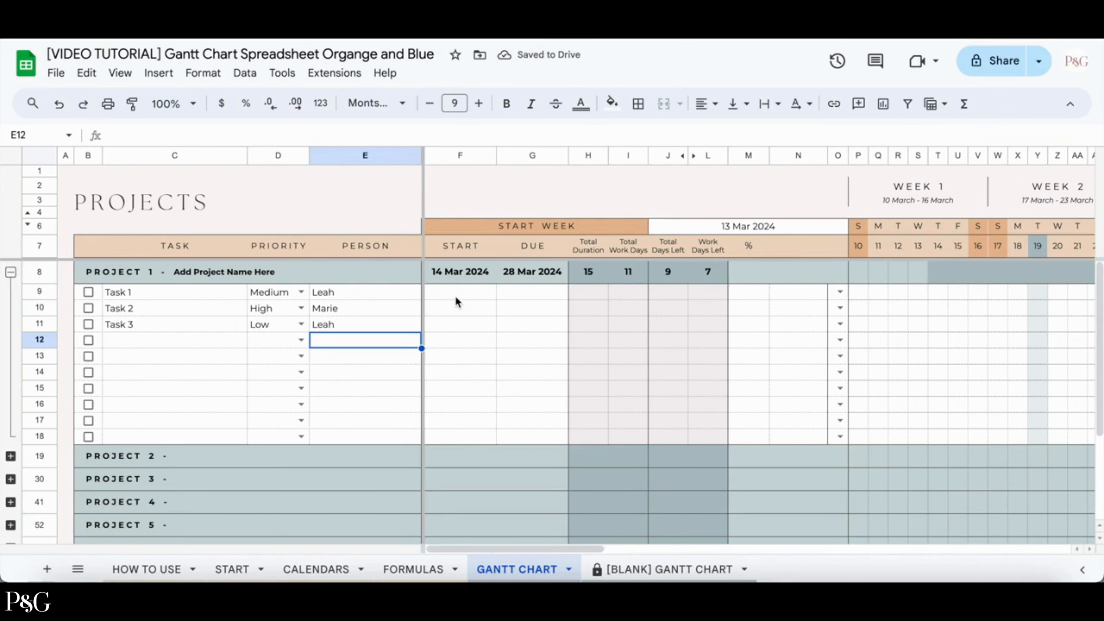
Set task dates: Task 1 12–20 Mar 2024, Task 2 14–17 Mar 2024, Task 3 11–22 Mar 2024.
double_click(457, 298)
click(442, 385)
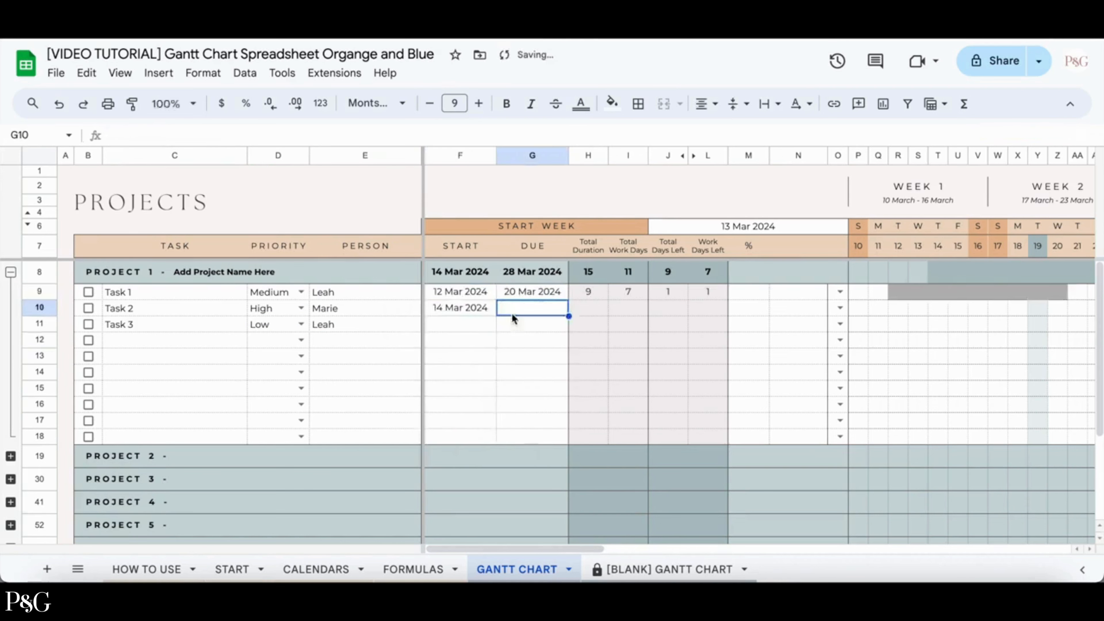
double_click(460, 324)
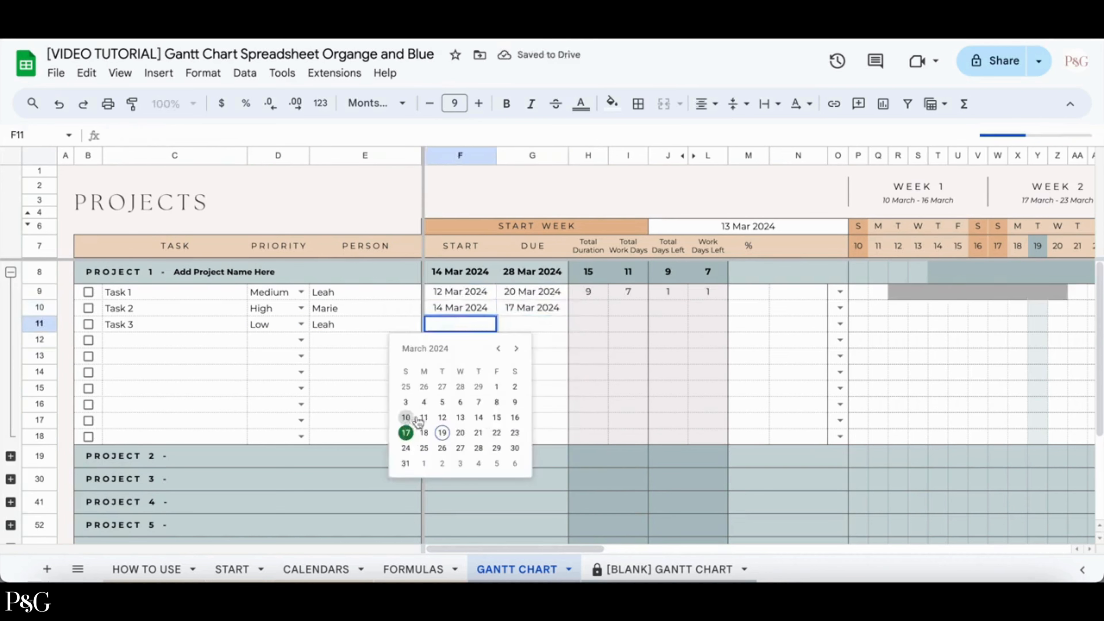
click(424, 417)
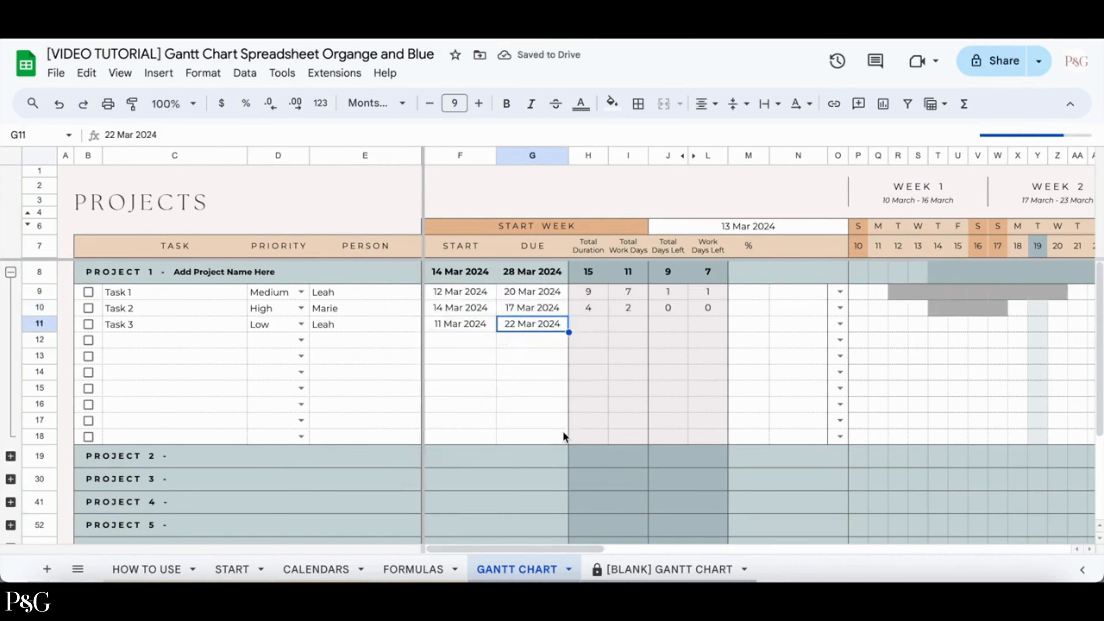
click(459, 185)
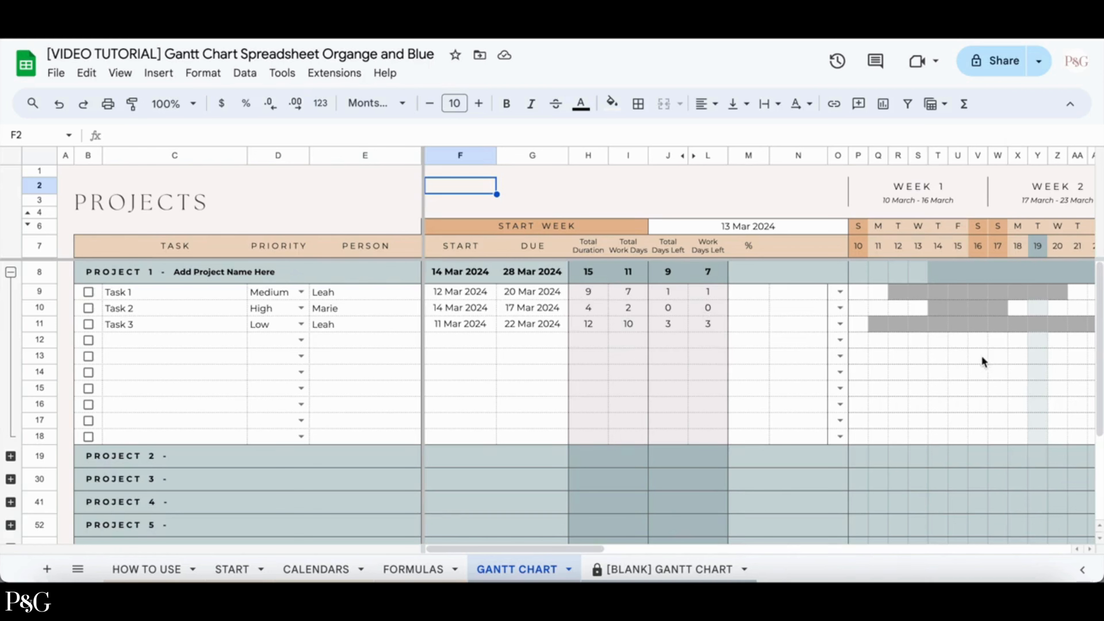
Set the bar colours of Task 1, Task 2 and Task 3 to Dark Blue, Purple and Orange.
scroll(982, 357, right, 6)
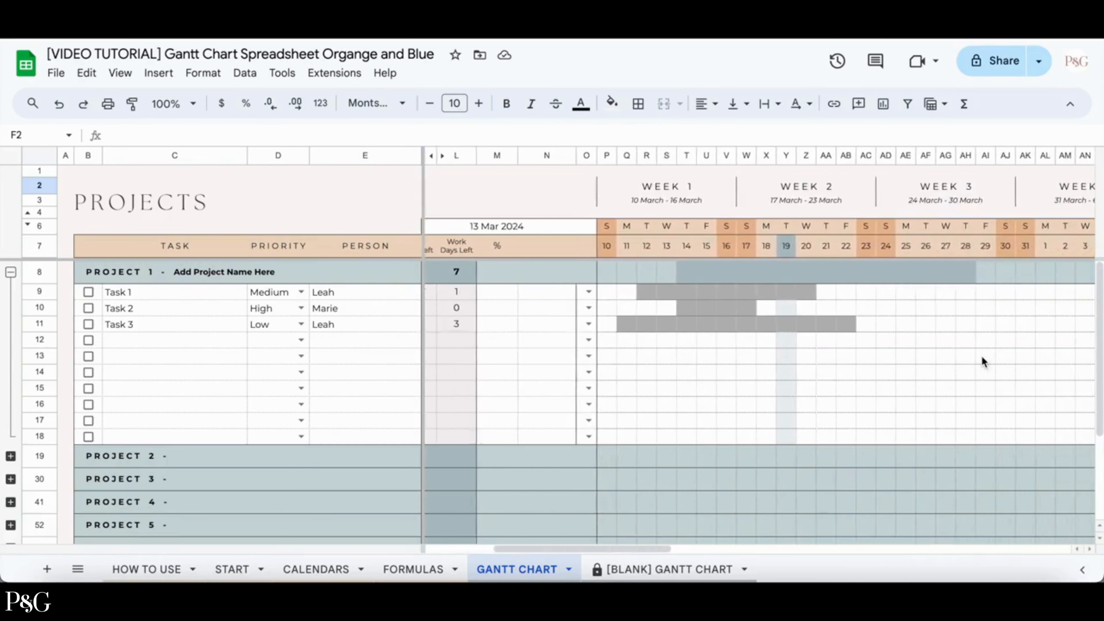
scroll(893, 358, right, 3)
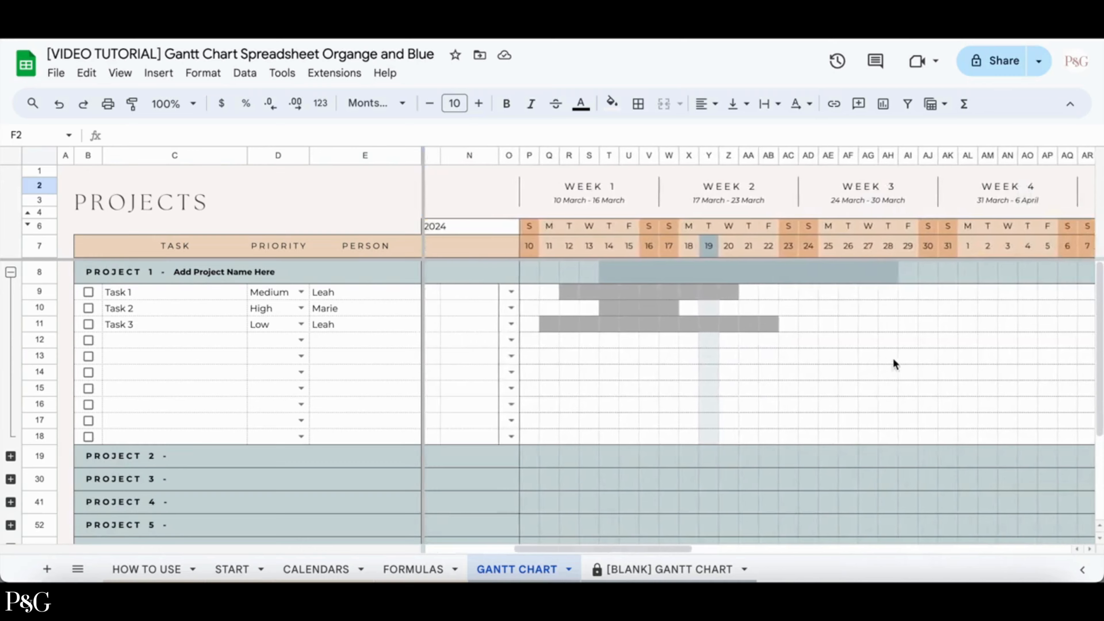
scroll(893, 357, left, 5)
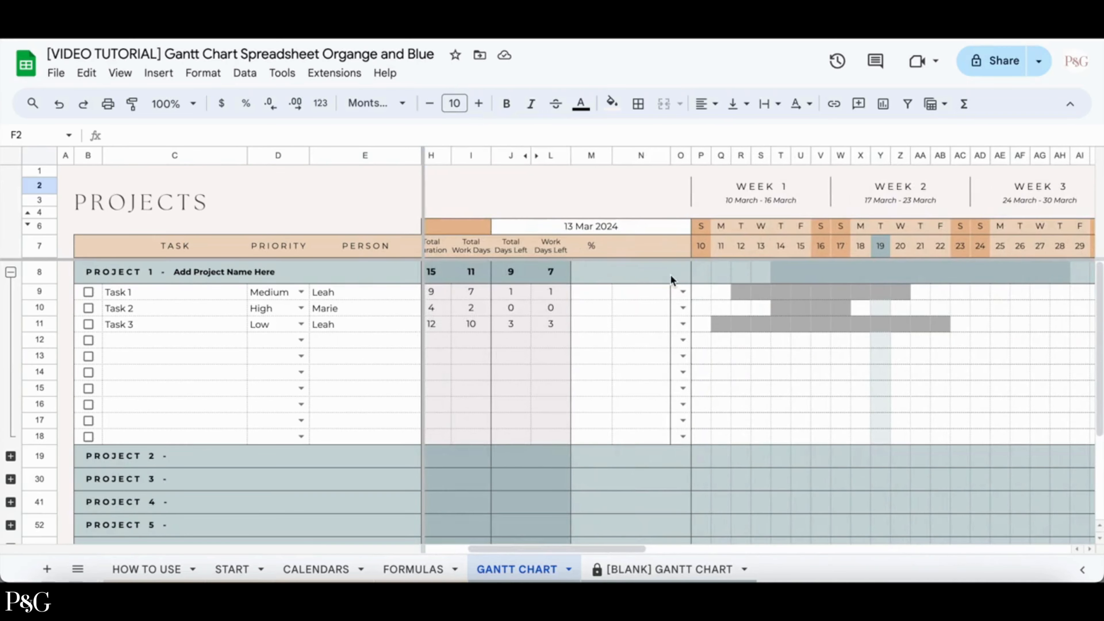
click(683, 292)
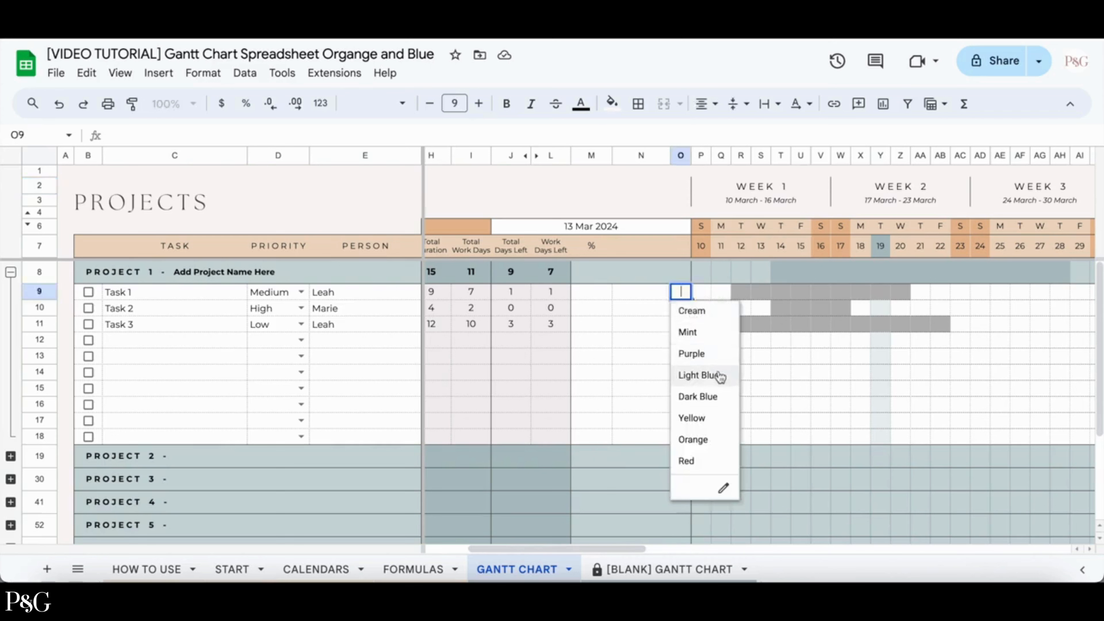
click(716, 397)
click(680, 324)
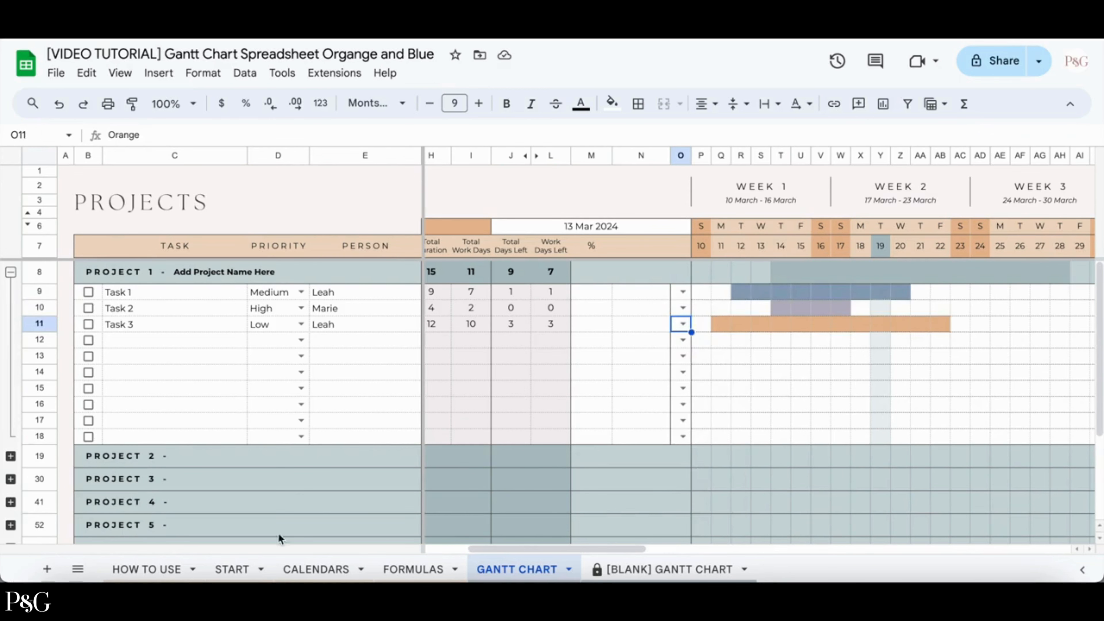
Enter progress percentages of 80%, 25% and 100% for Task 1, Task 2 and Task 3.
click(228, 569)
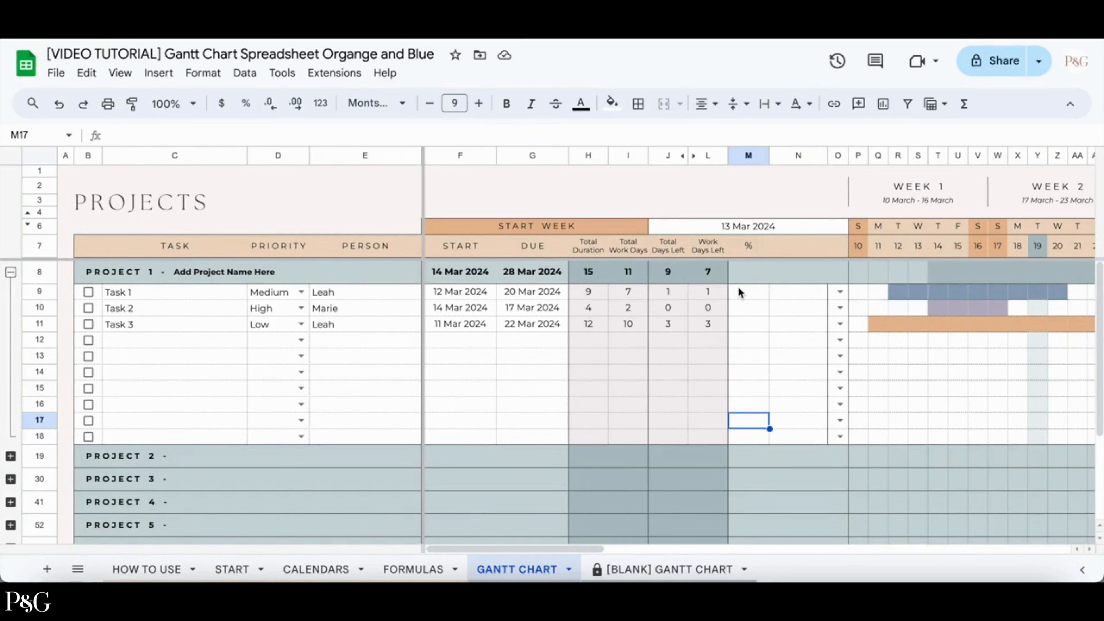
click(739, 289)
text(80%)
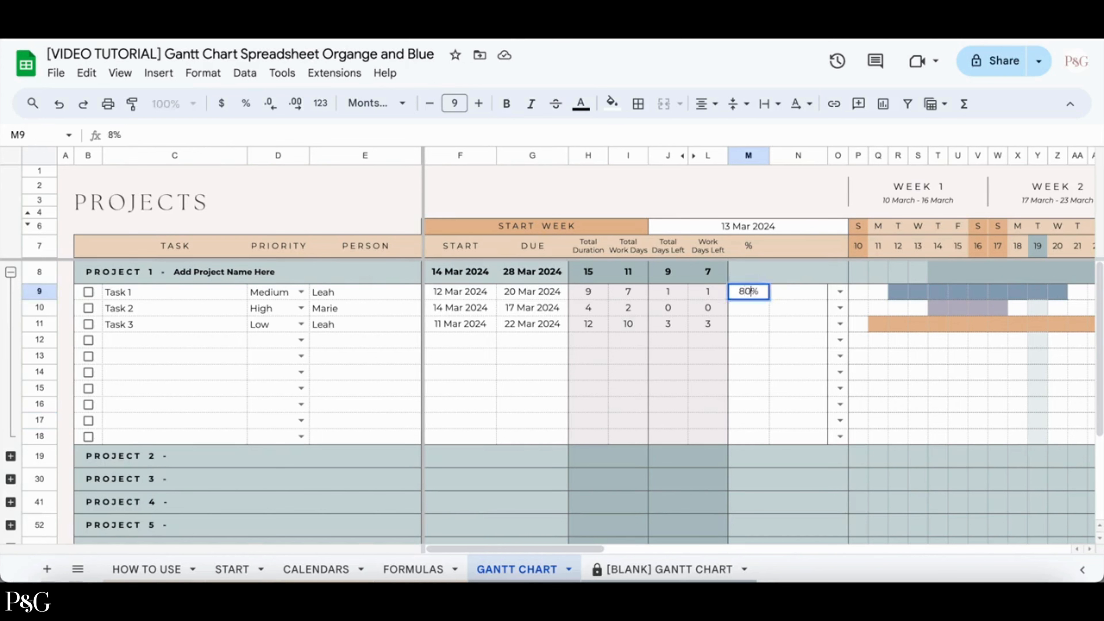
key(Return)
text(25%)
key(Return)
text(100%)
key(Return)
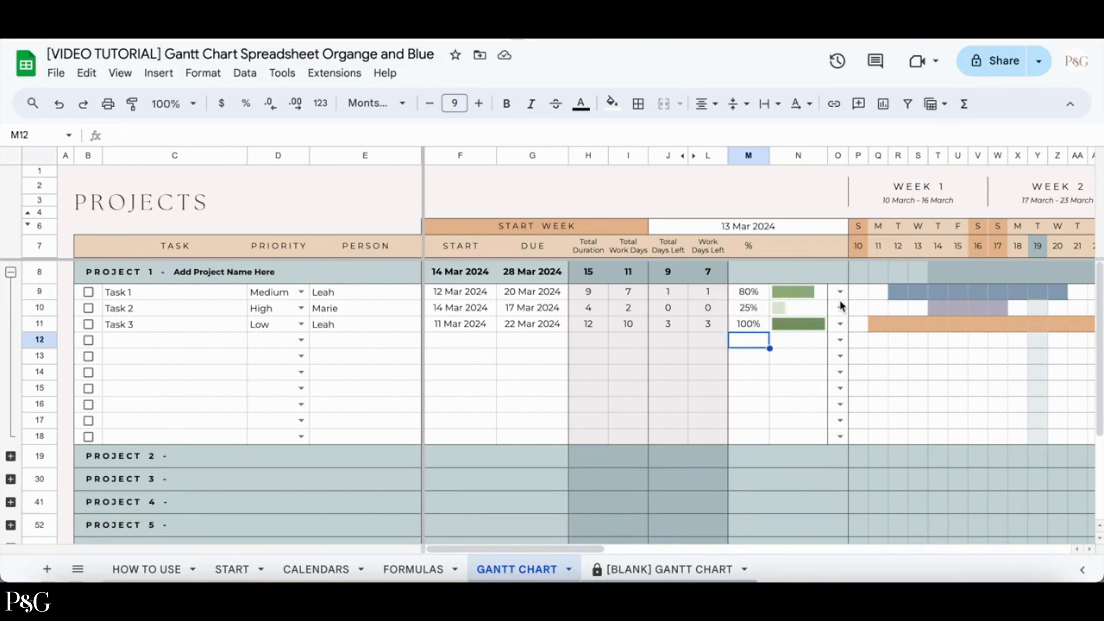
Set Task 2's progress to 50%.
click(753, 307)
text(50)
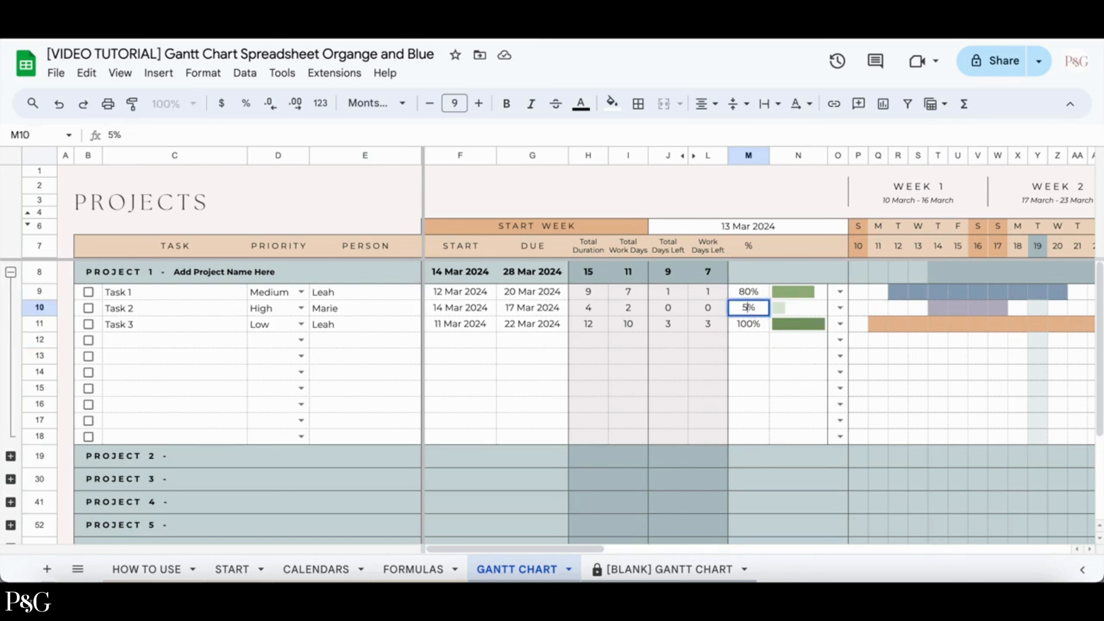
key(Return)
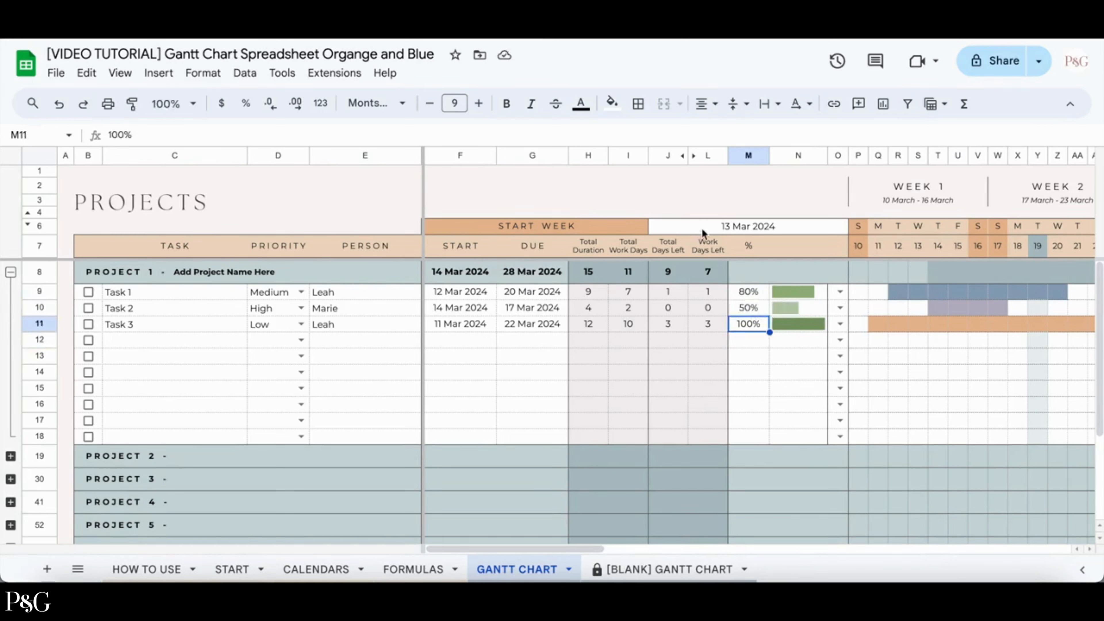
Try changing the start week to 4 Mar 2024, then undo the change.
double_click(701, 227)
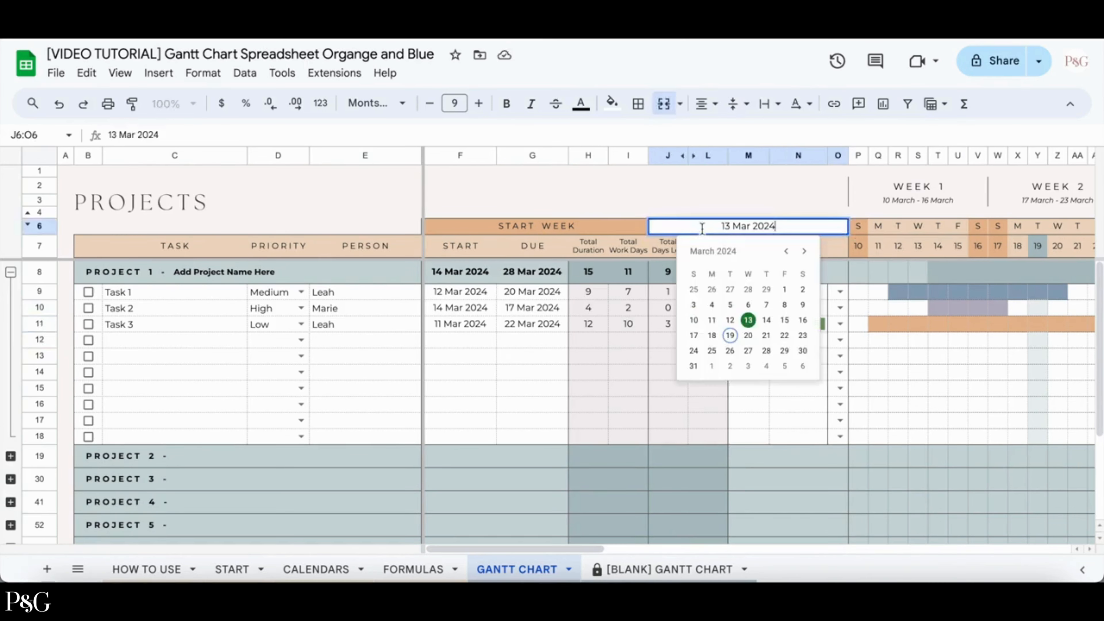
click(713, 305)
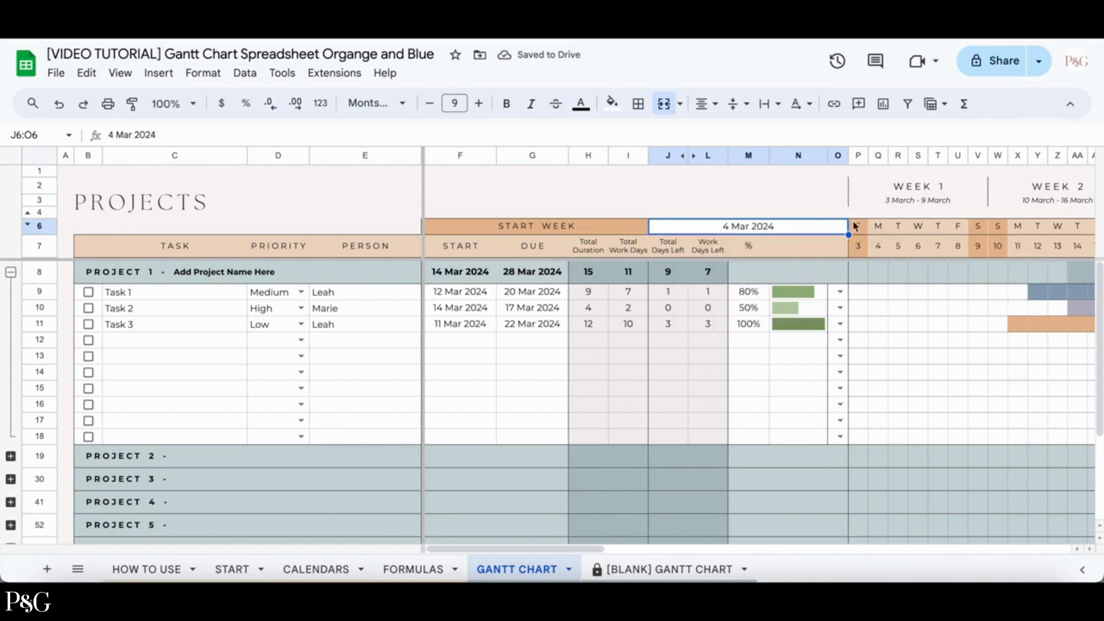
scroll(940, 361, right, 5)
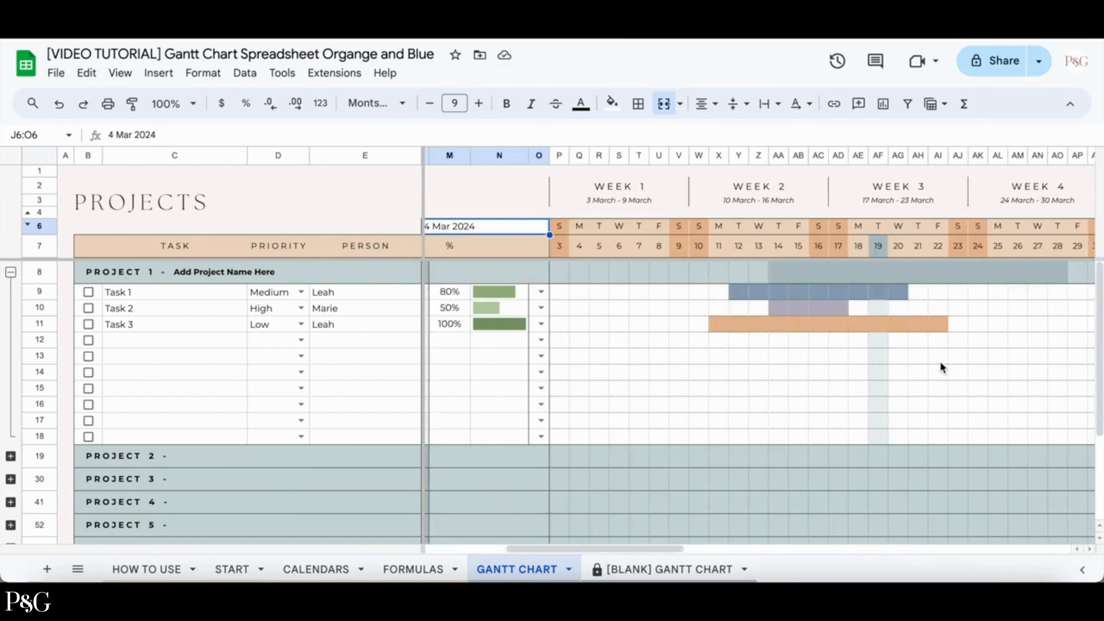
scroll(941, 367, right, 1)
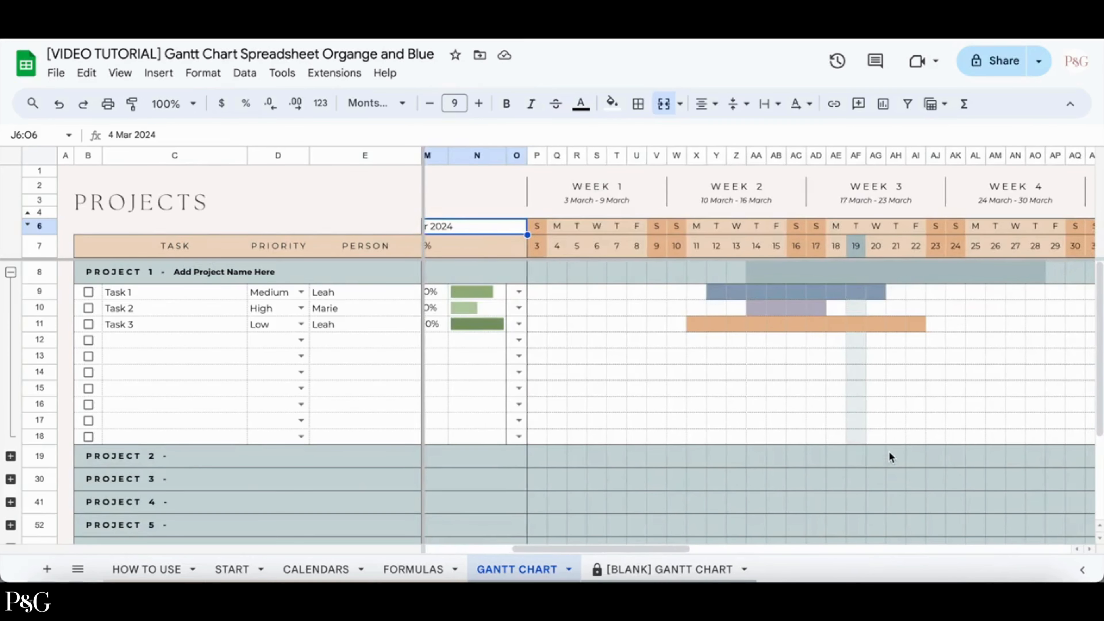
click(60, 104)
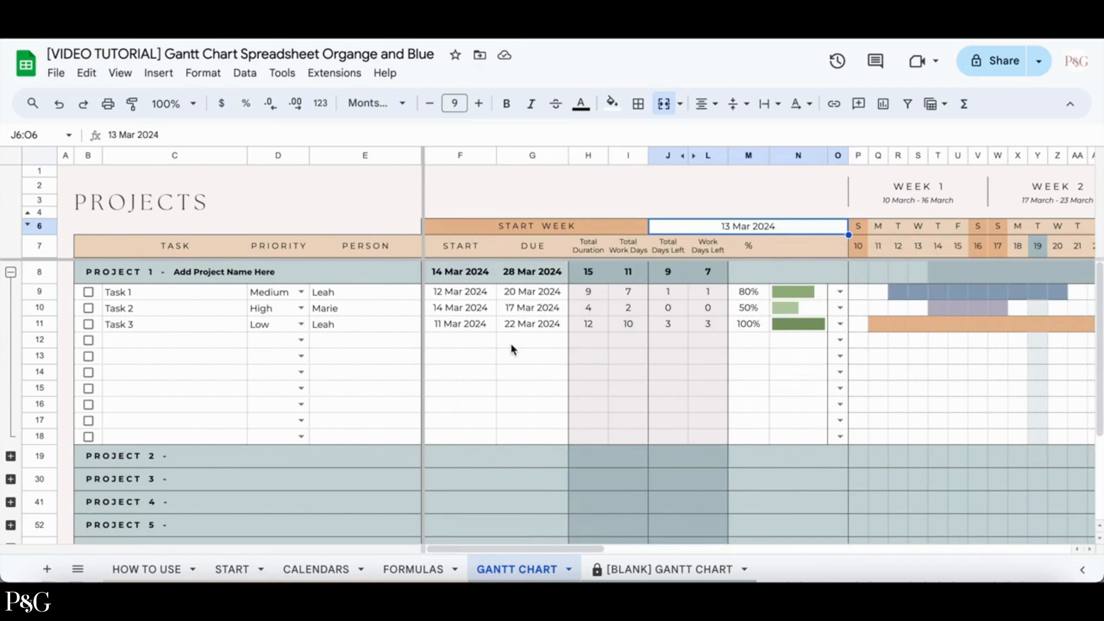
Insert a new row above Task 3 and name it Task 4.
right_click(522, 329)
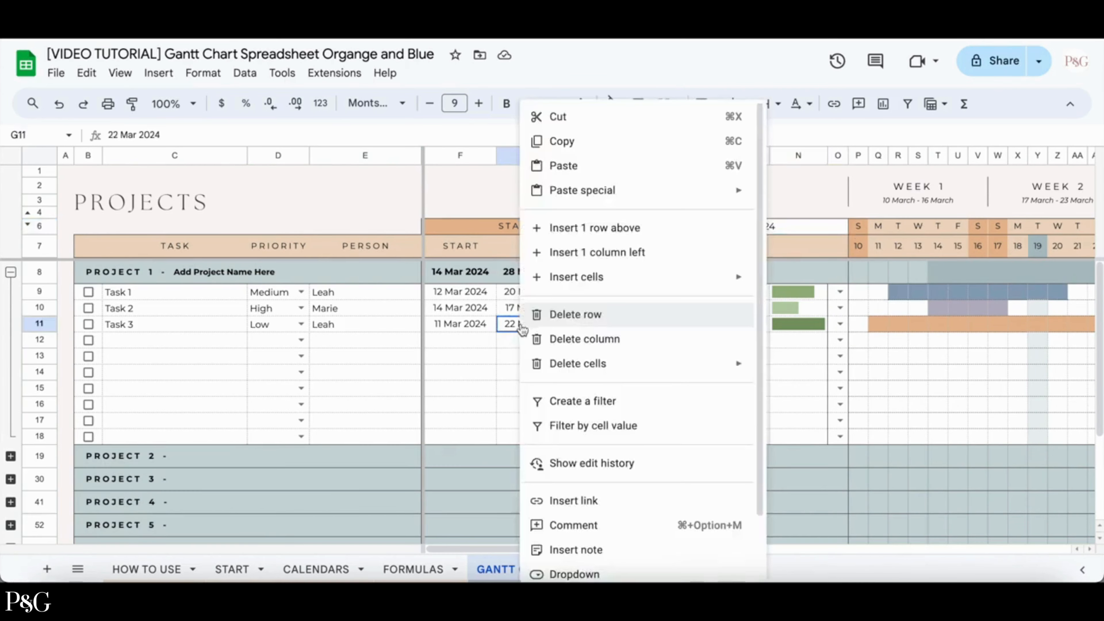
click(606, 237)
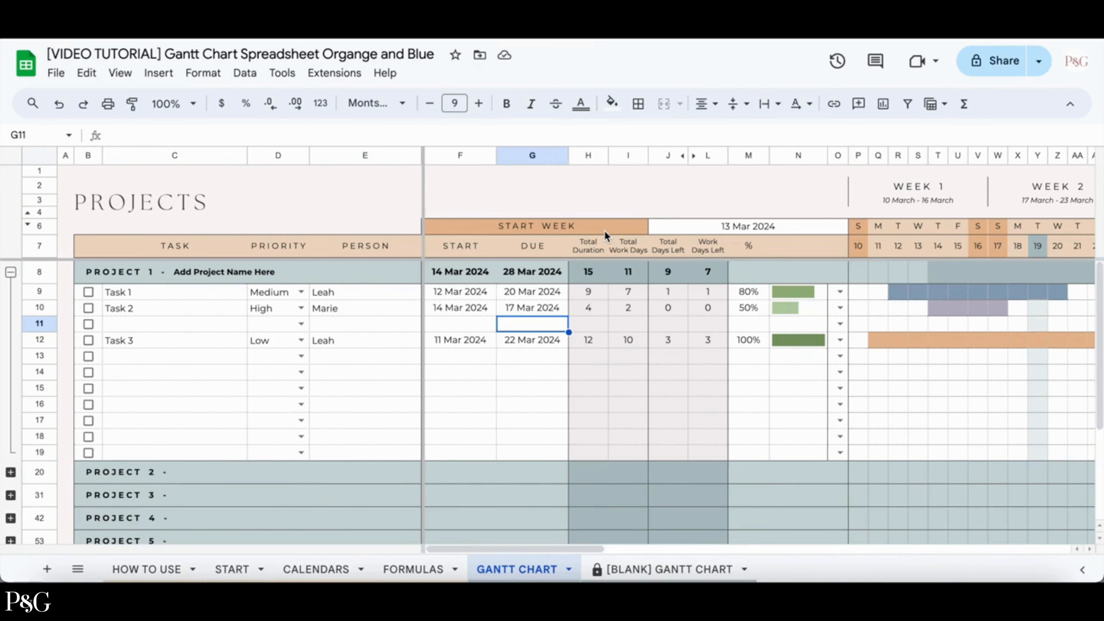
click(174, 325)
text(Task 4)
Set Task 4's priority to Very high and enter the assigned person's name.
click(301, 324)
click(278, 346)
click(344, 325)
text(Leah)
Set Task 4's dates to 13–15 Mar 2024 and its bar colour to Yellow.
double_click(456, 324)
click(460, 418)
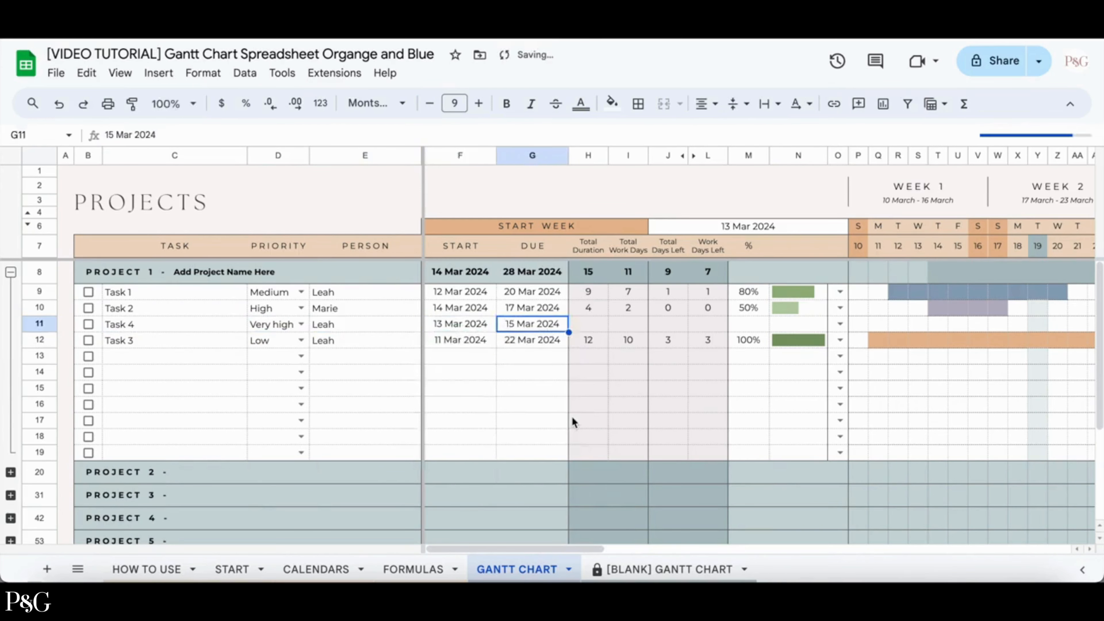
click(842, 324)
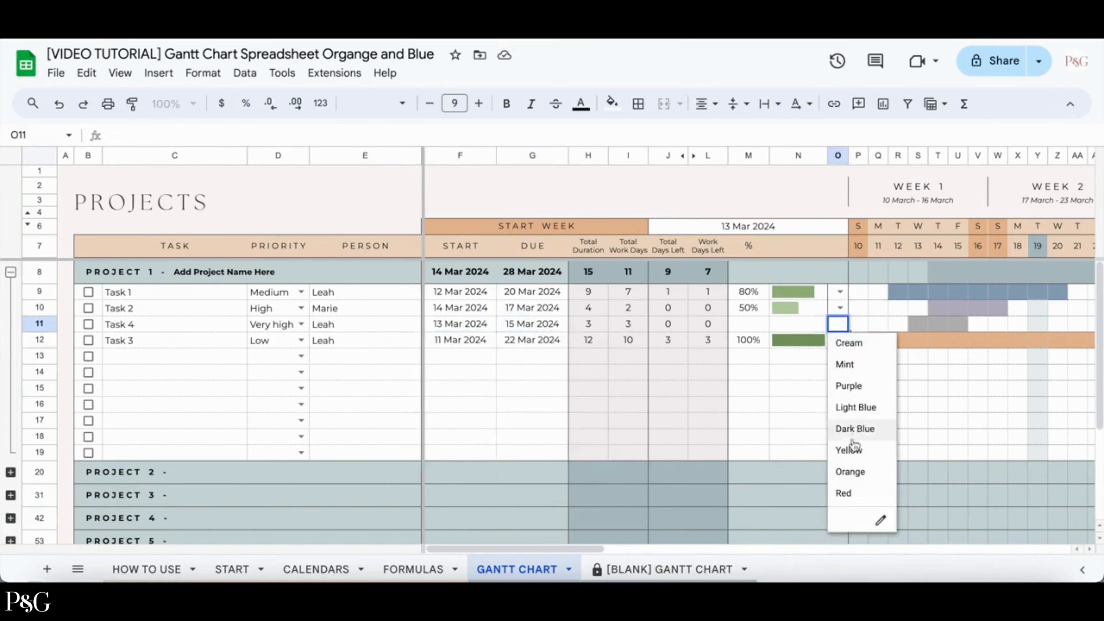
click(851, 450)
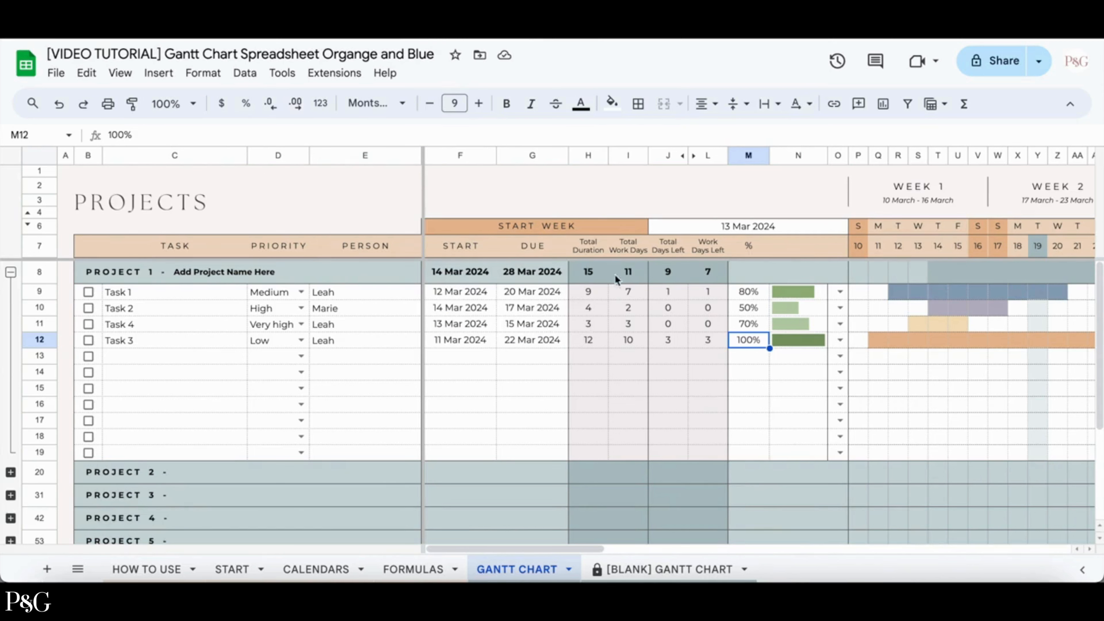
click(902, 293)
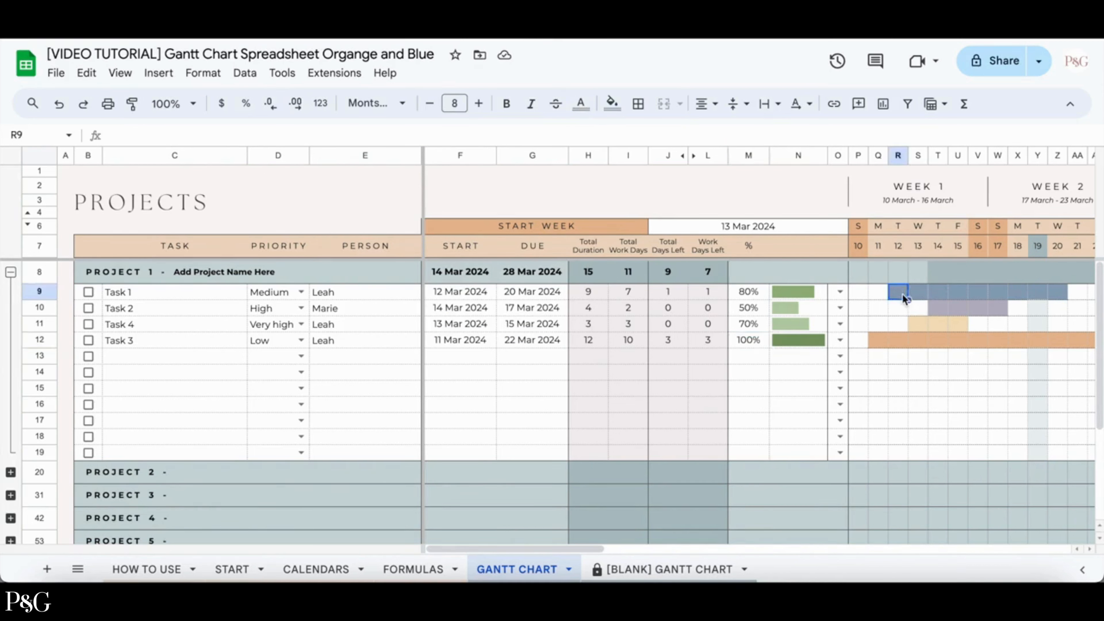
key(Right)
key(Right)
key(Right)
key(Right)
key(Right)
key(Right)
key(Right)
key(Right)
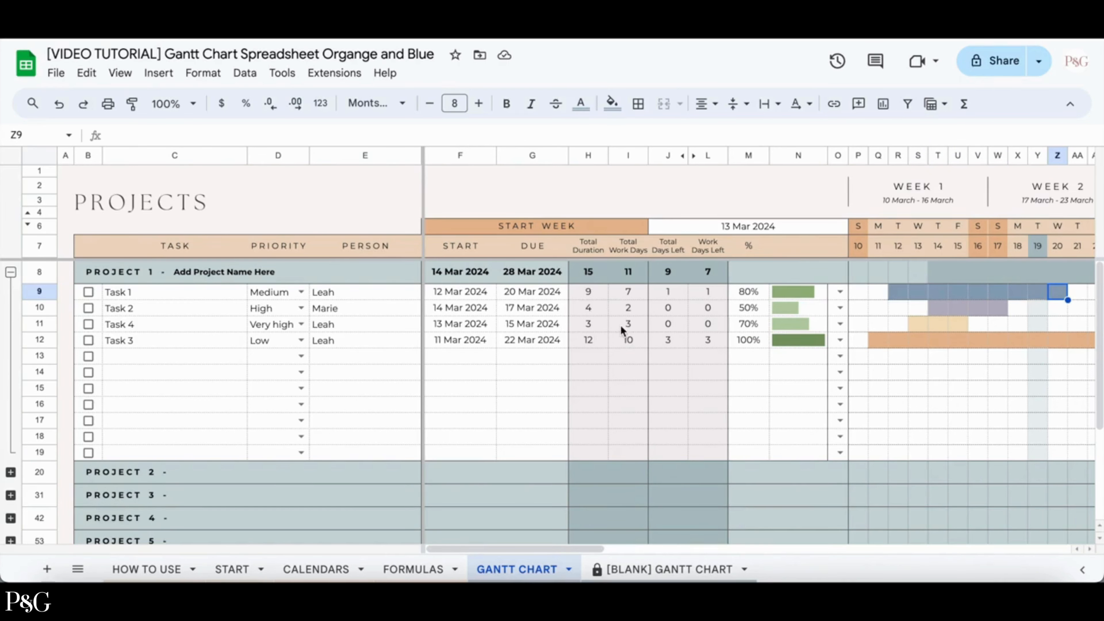
View the START sheet, then return to the Gantt chart sheet.
click(232, 569)
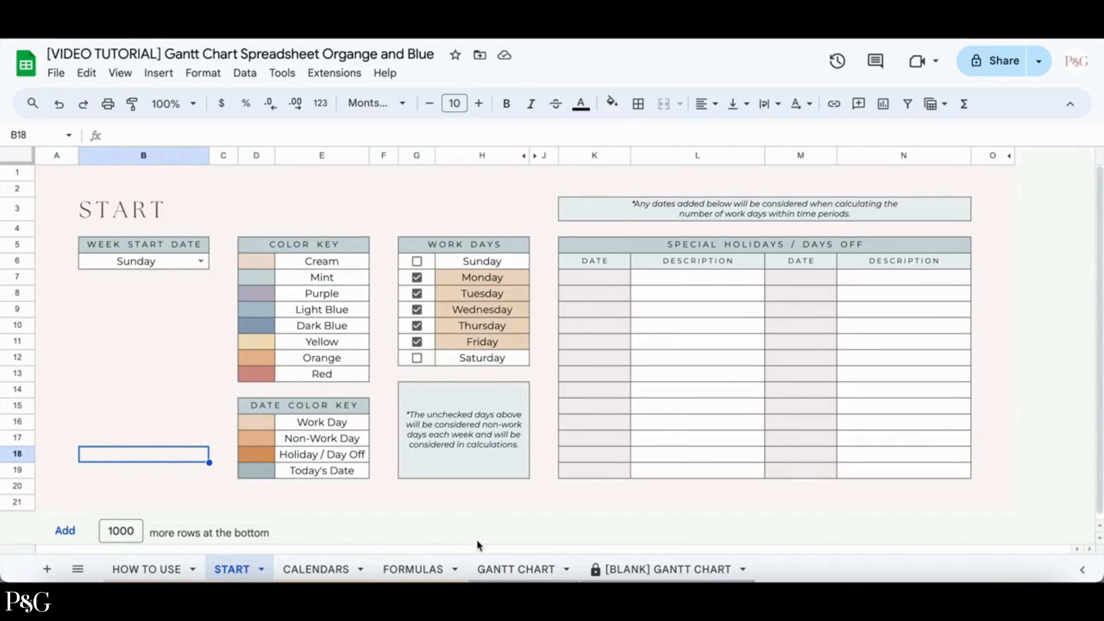
click(501, 568)
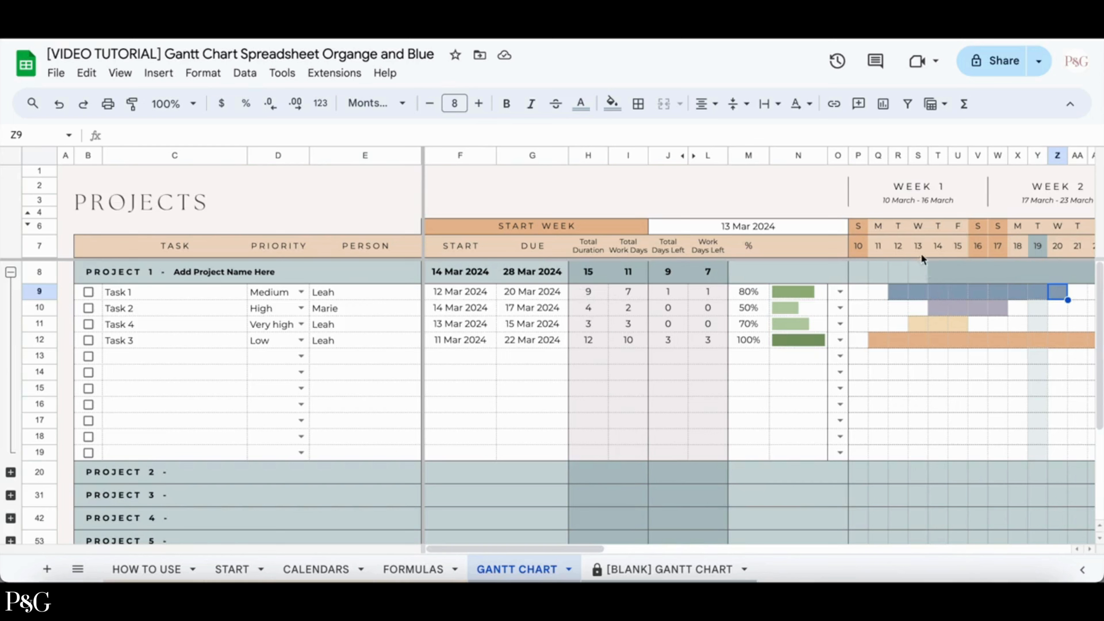
Step through Task 1's row across the timeline to inspect its bar and the current-day highlight.
click(897, 287)
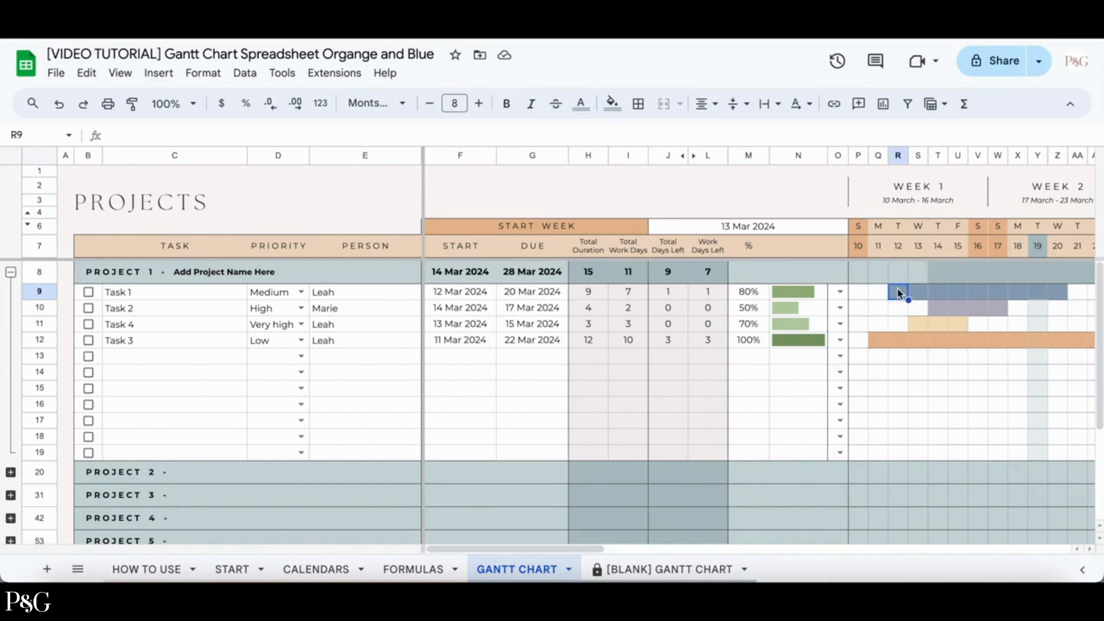
key(Right)
key(Right)
key(Right)
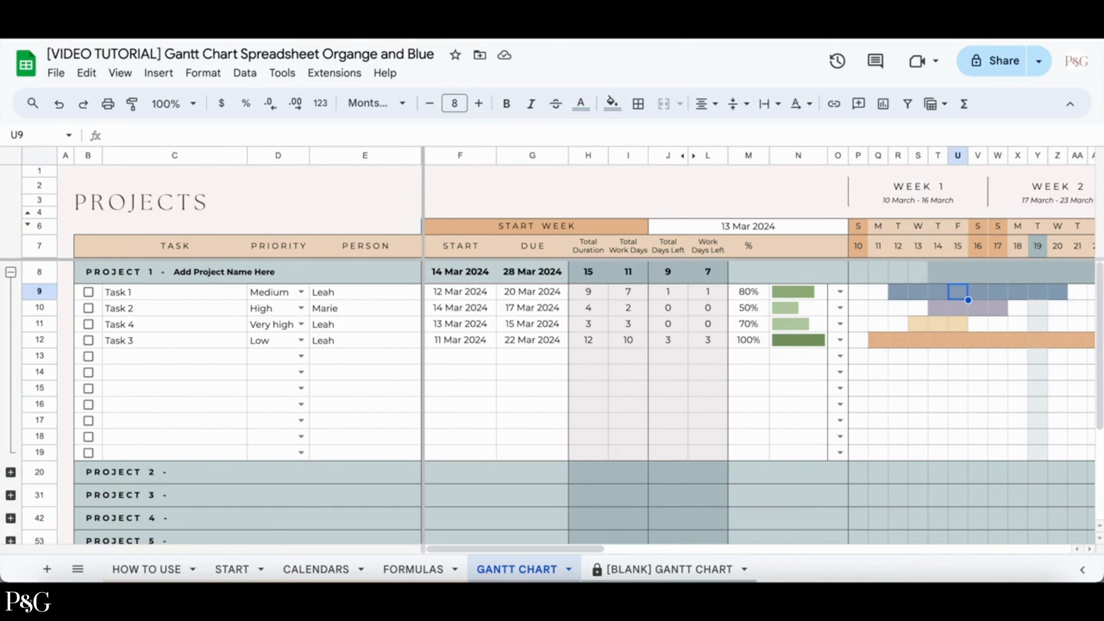
key(Right)
key(Right)
key(Right)
key(Right)
key(Right)
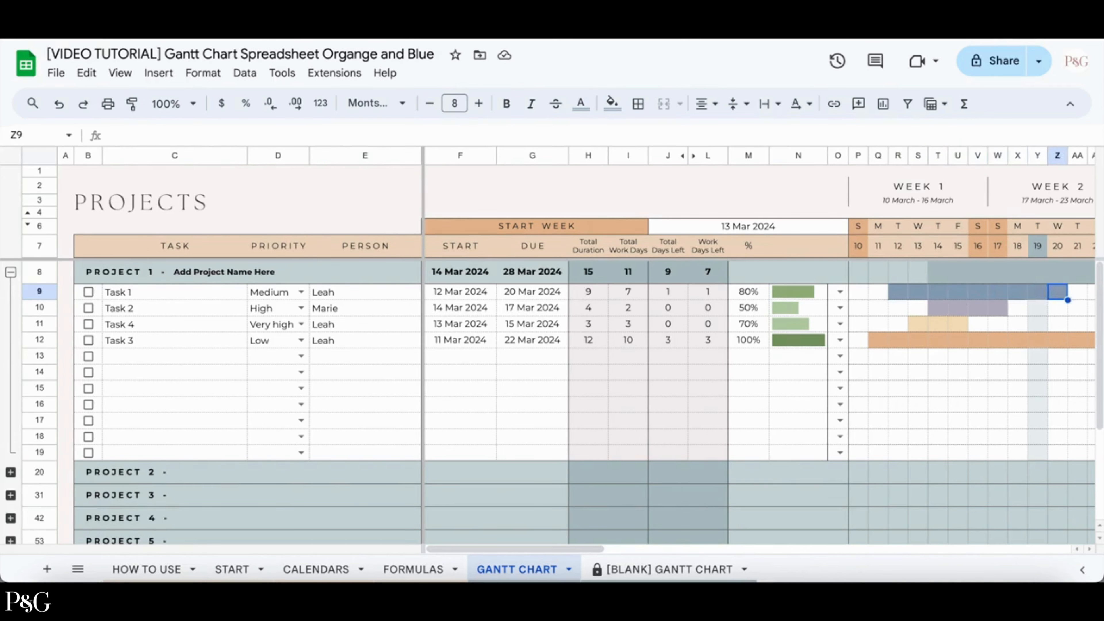
scroll(827, 323, right, 6)
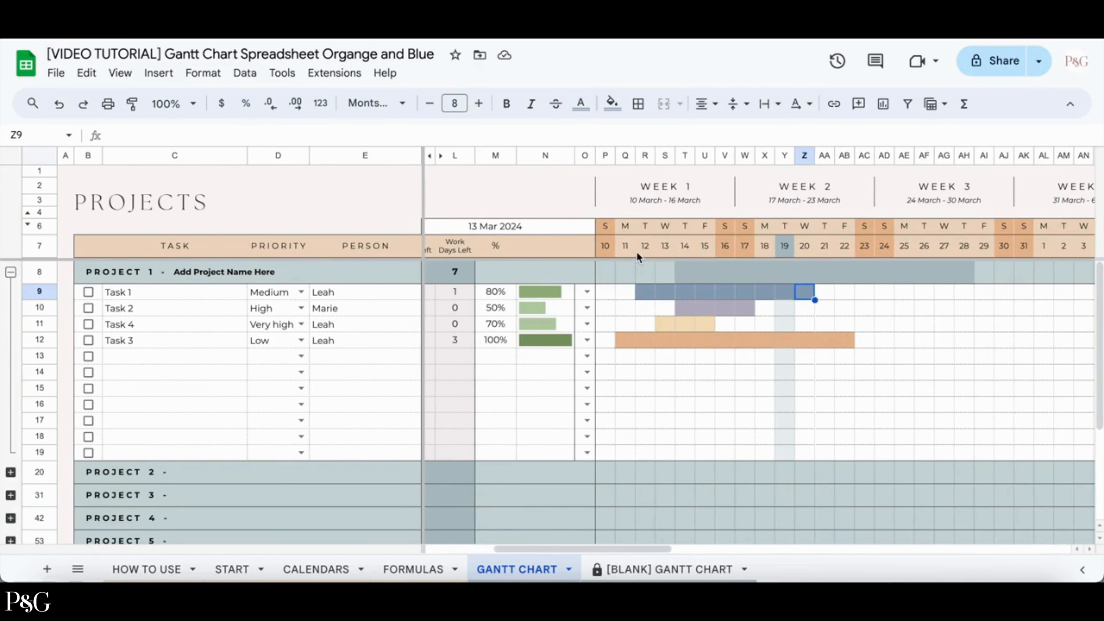
Mark Friday as a non-work day on the START sheet and return to the Gantt chart.
click(232, 569)
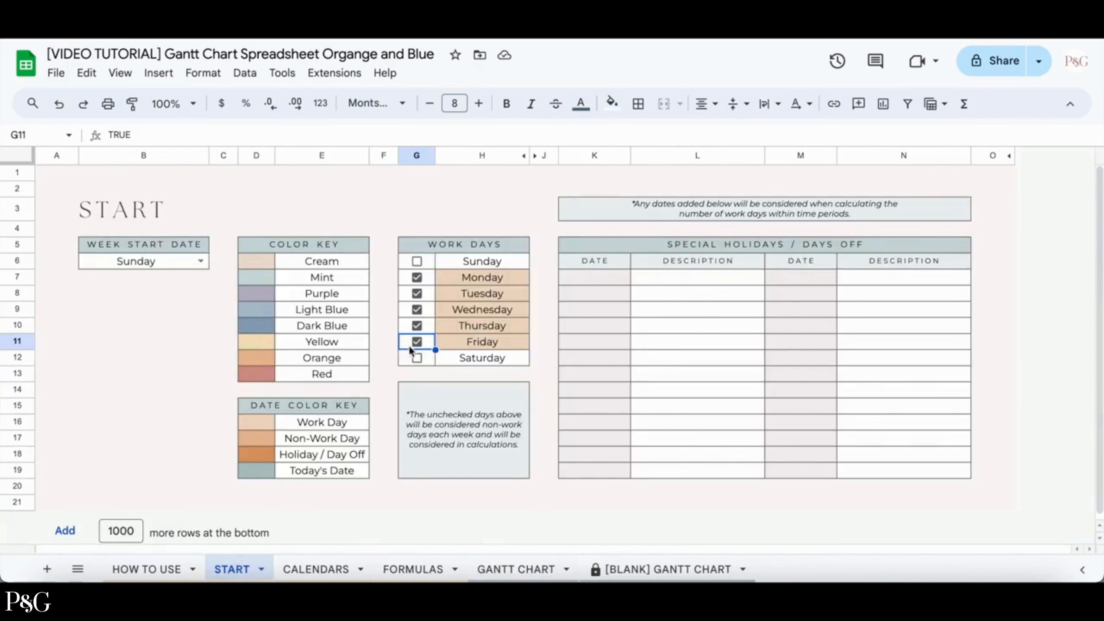
click(418, 343)
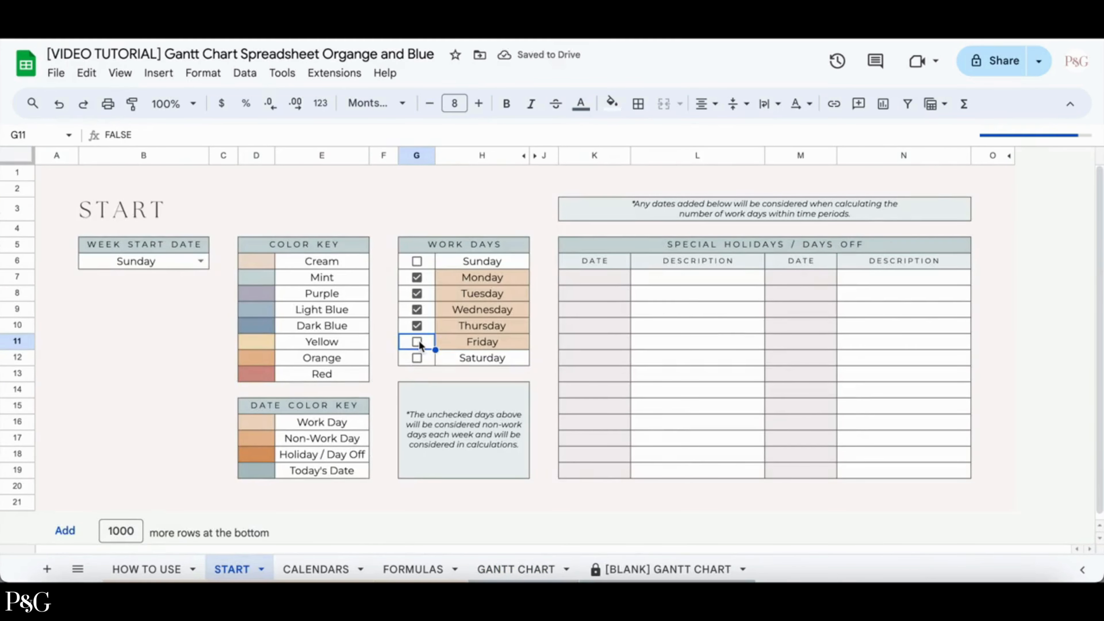
click(517, 569)
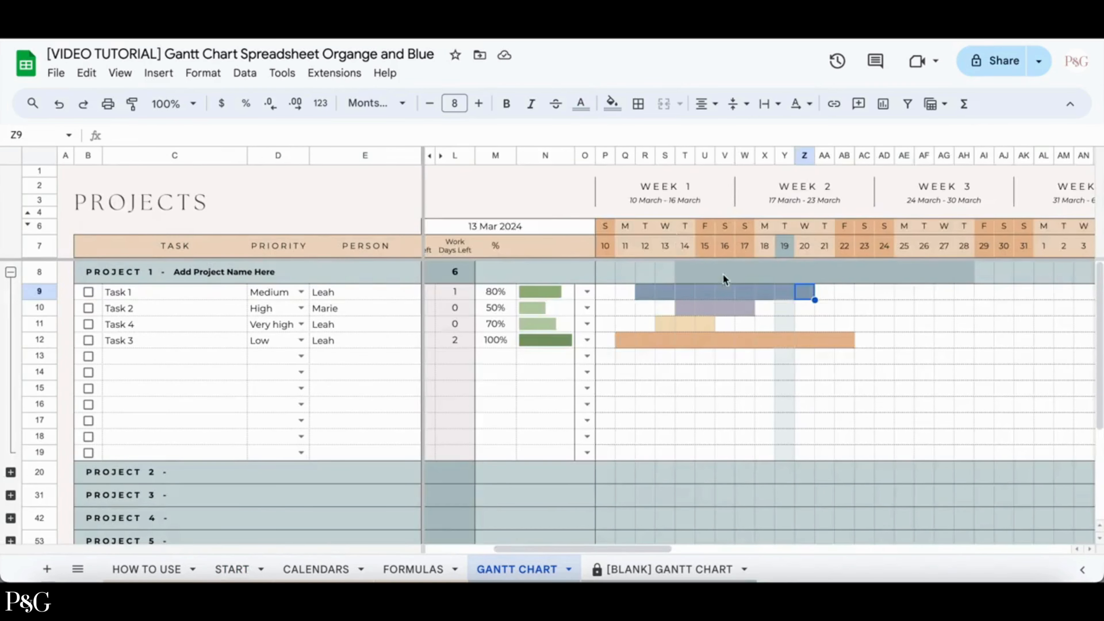
Extend Task 3's due date to 25 Mar 2024 using the date picker.
scroll(723, 273, left, 5)
scroll(619, 298, left, 2)
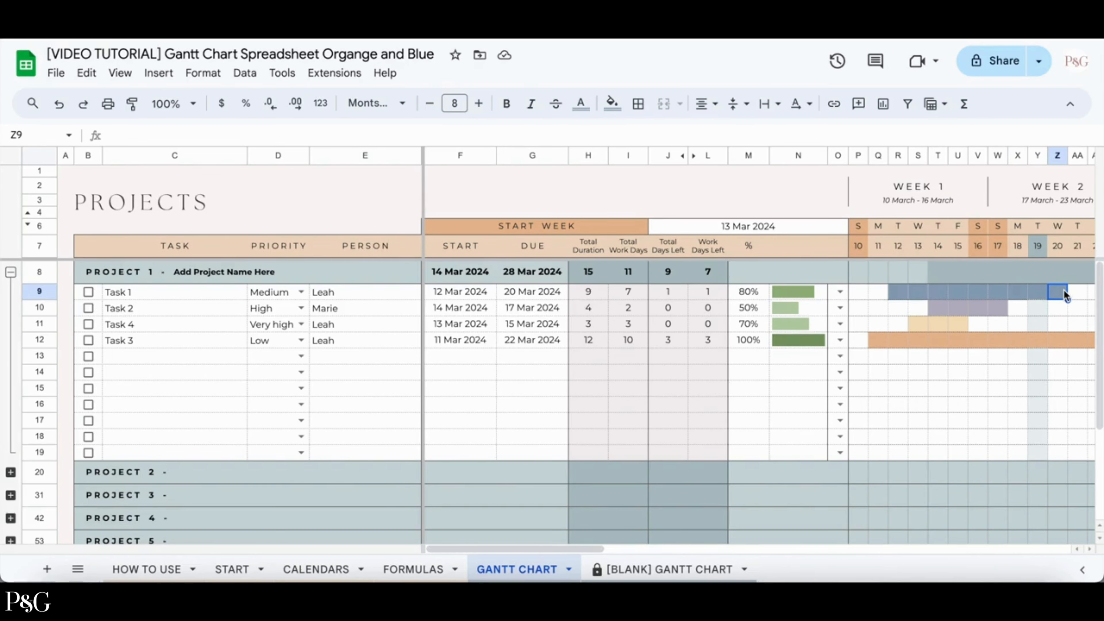
scroll(1064, 290, right, 2)
click(980, 340)
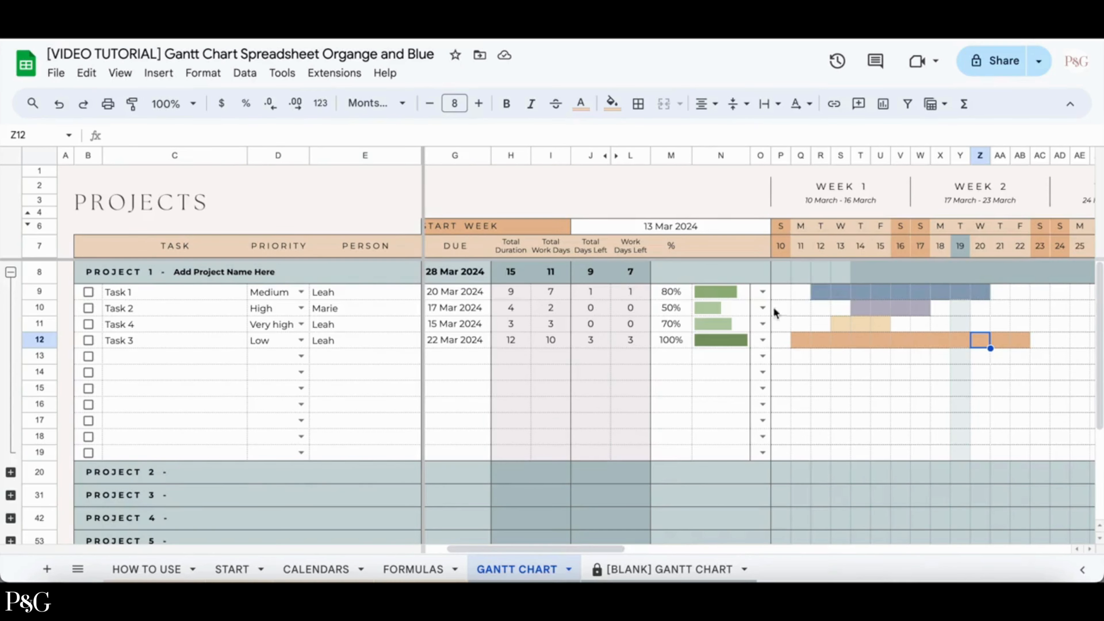
click(980, 291)
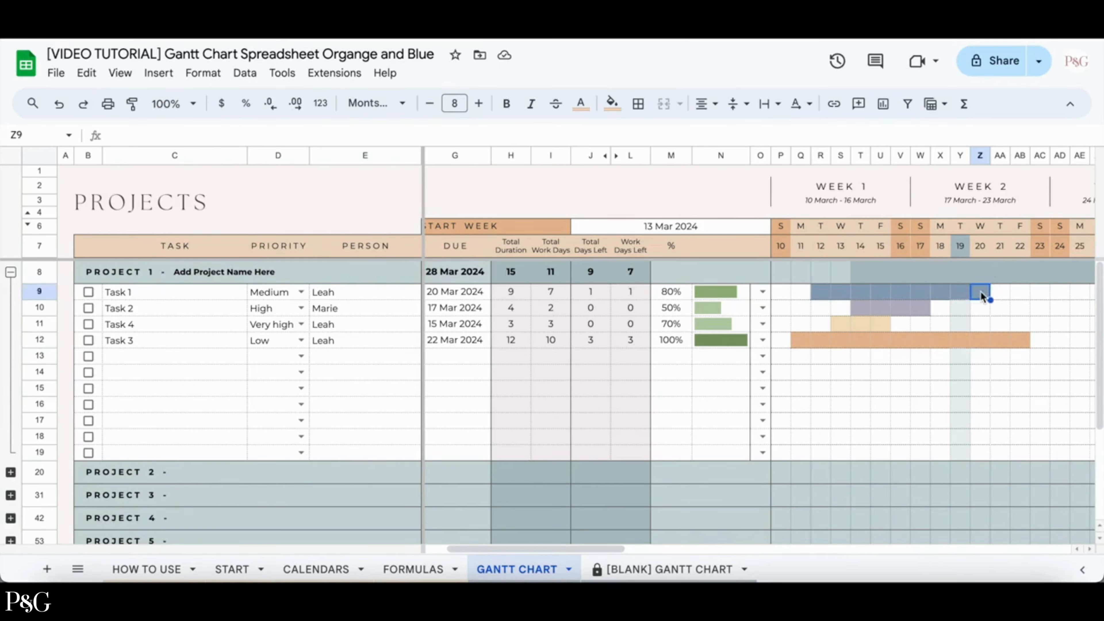
click(976, 340)
double_click(475, 341)
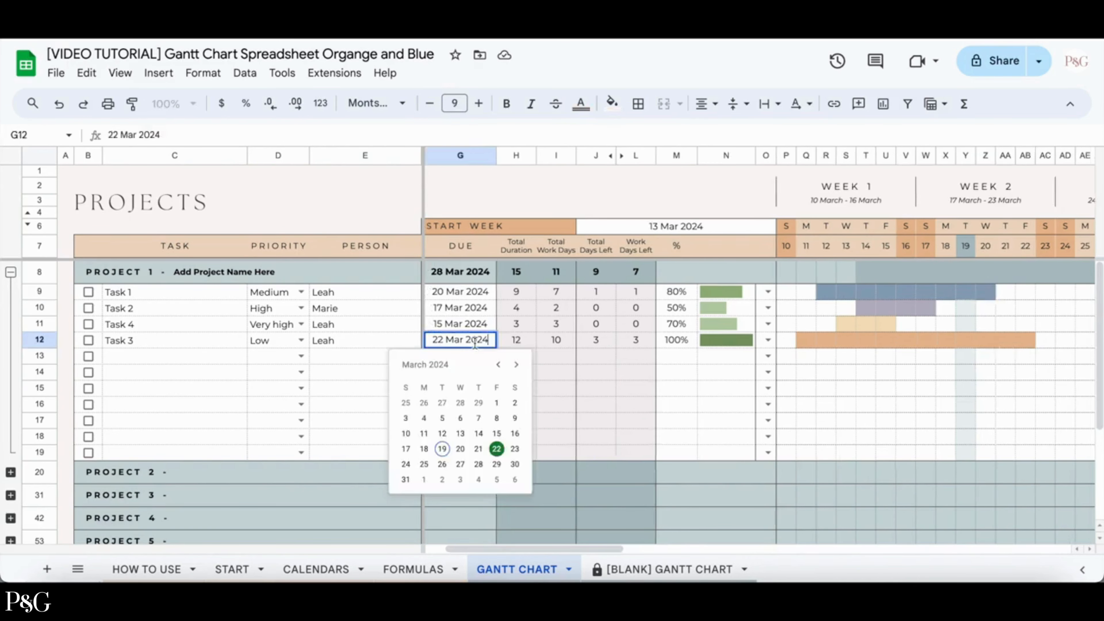
click(424, 465)
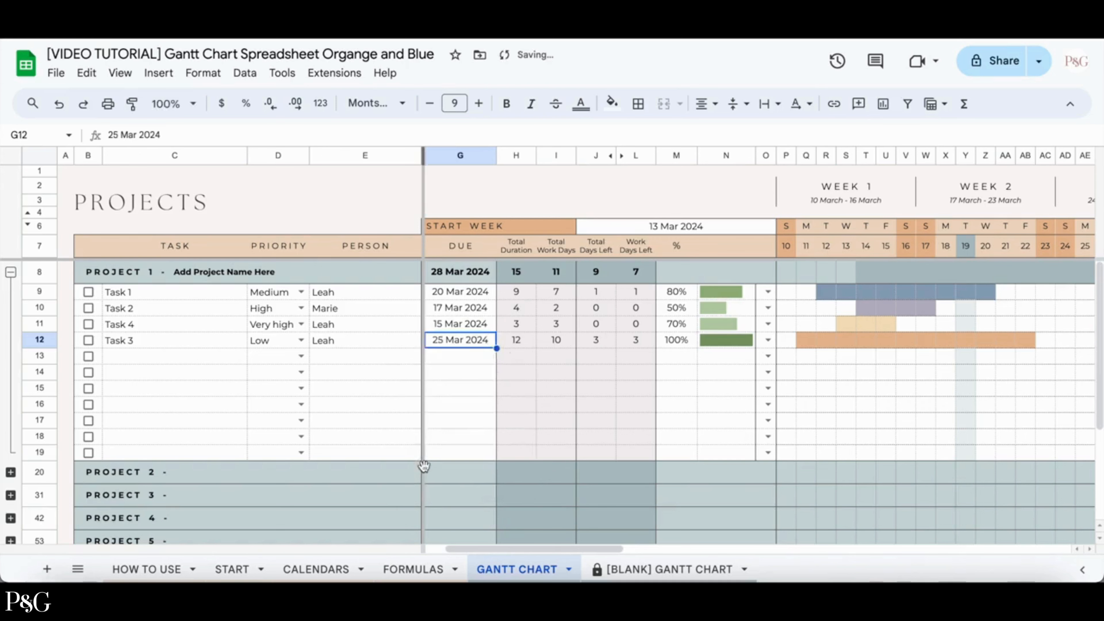
Inspect the extended Task 3 bar across the timeline cells.
scroll(935, 352, right, 1)
click(920, 343)
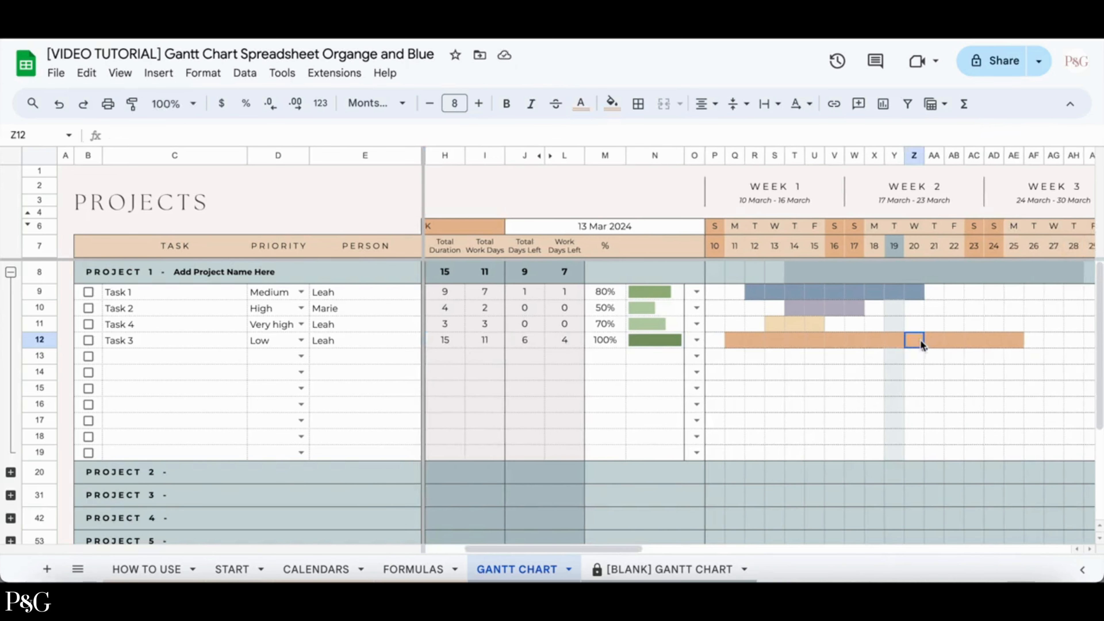
click(940, 343)
click(959, 341)
click(1012, 343)
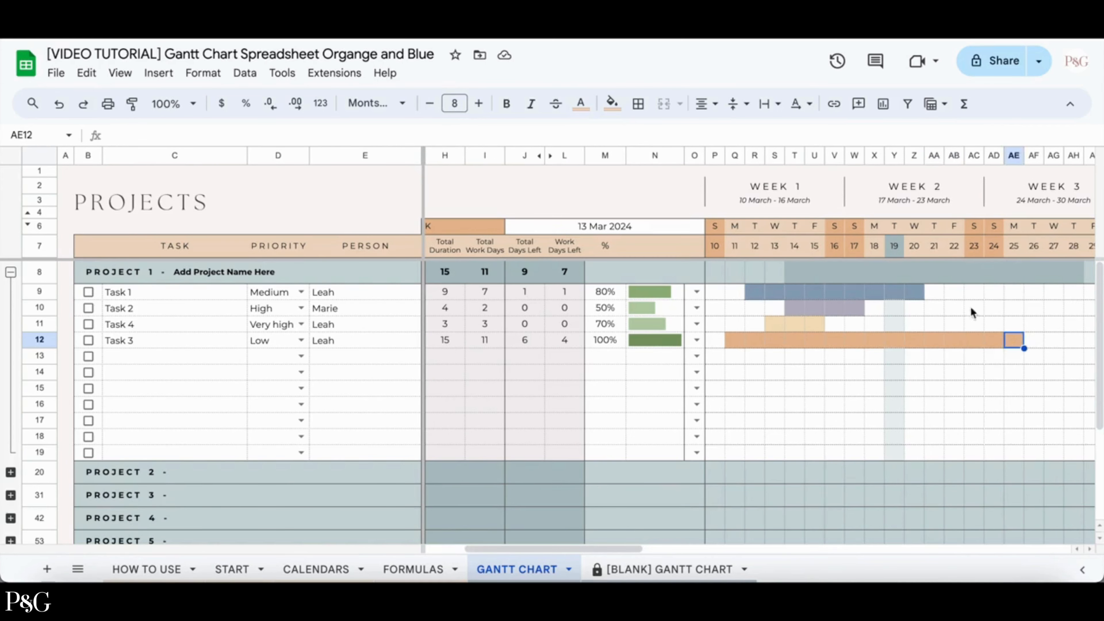
scroll(971, 333, left, 2)
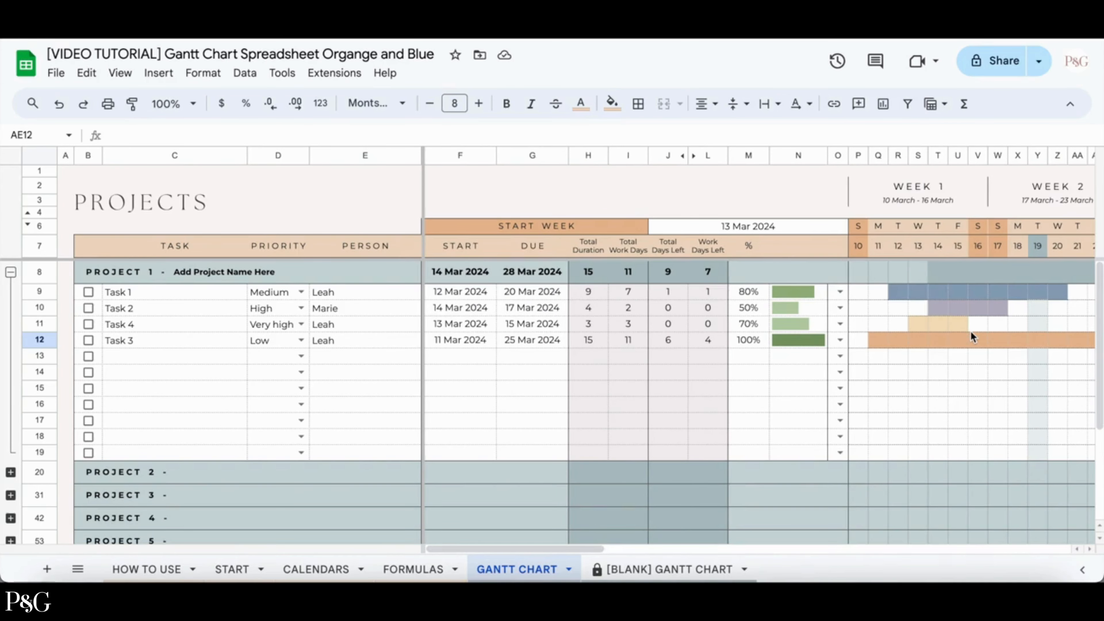
Mark Task 1, Task 2 and Task 3 as complete.
click(89, 293)
click(89, 310)
click(88, 341)
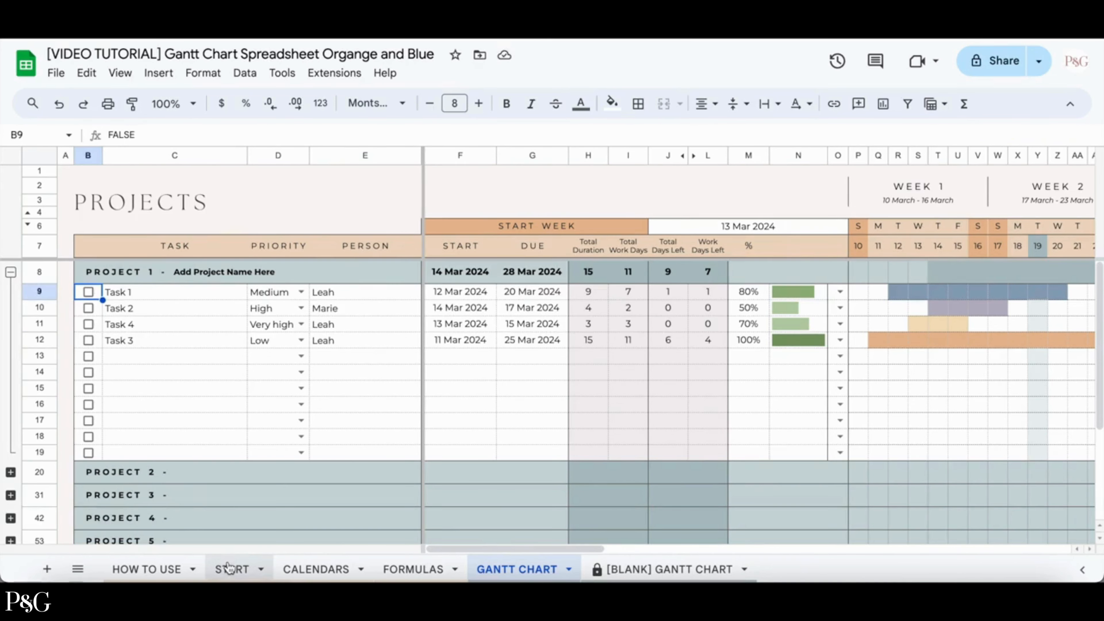
Add 20 Mar 2024 as a special holiday with the description Day off on the START sheet.
click(229, 568)
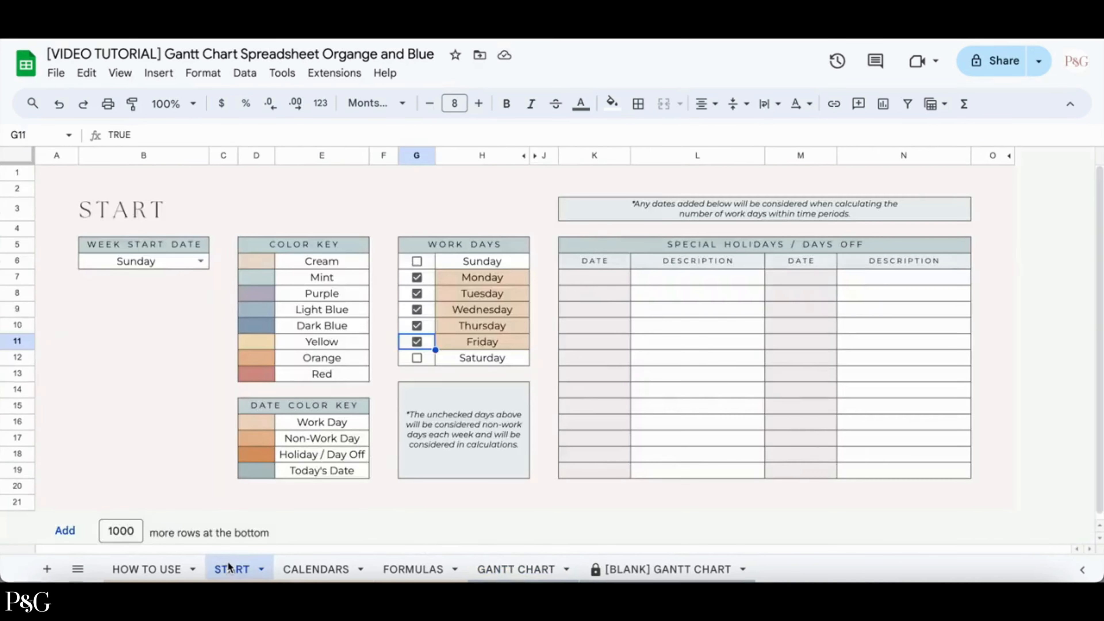
double_click(612, 283)
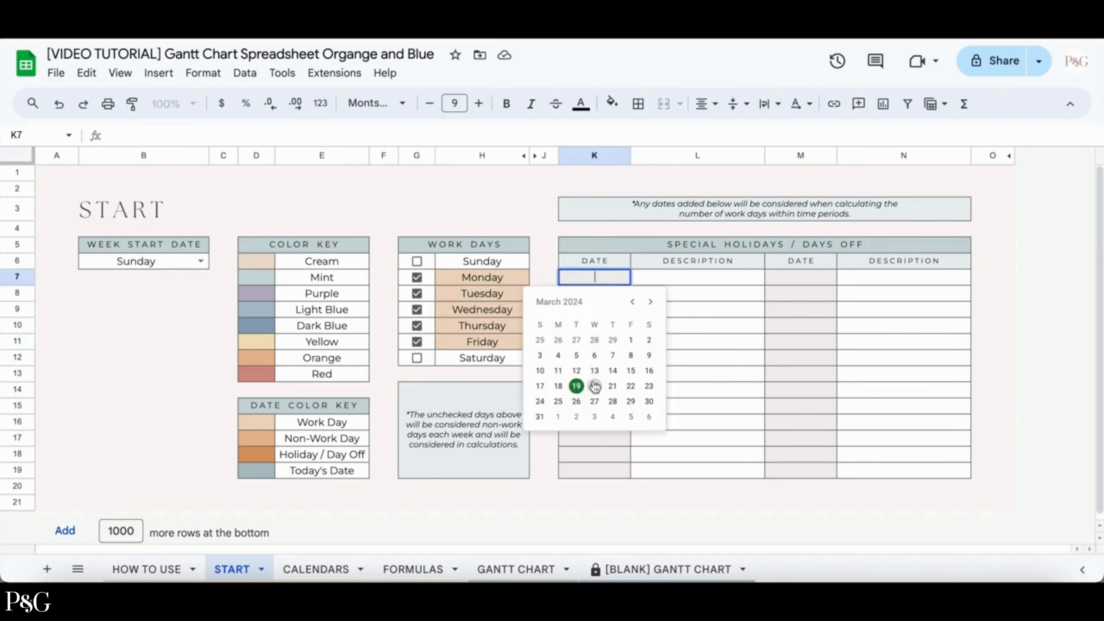
click(594, 386)
click(667, 284)
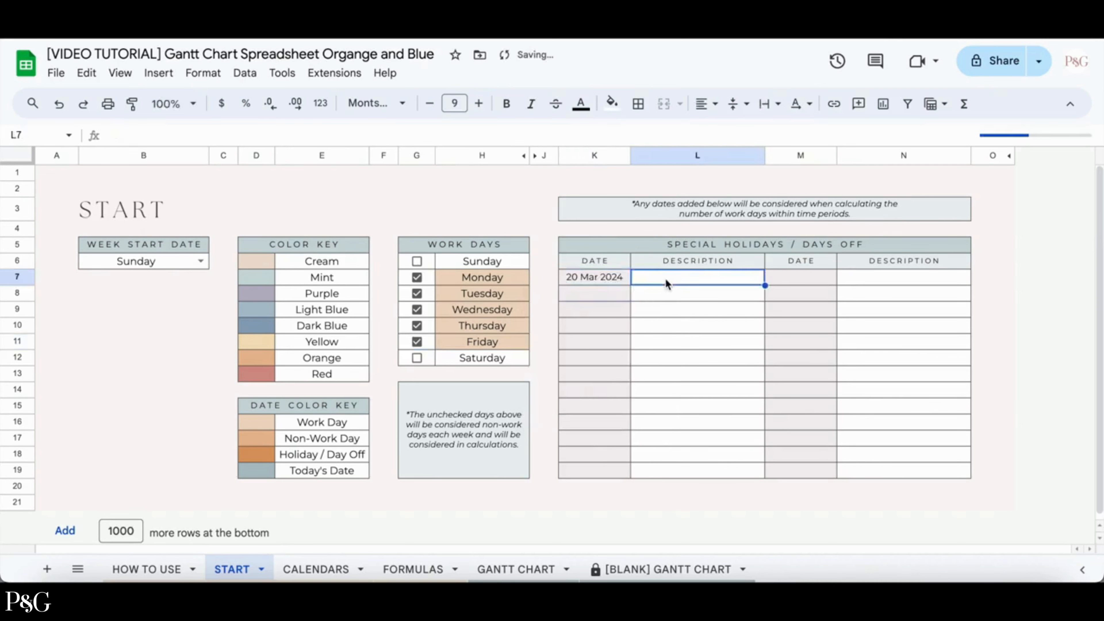
text(Day off)
key(Return)
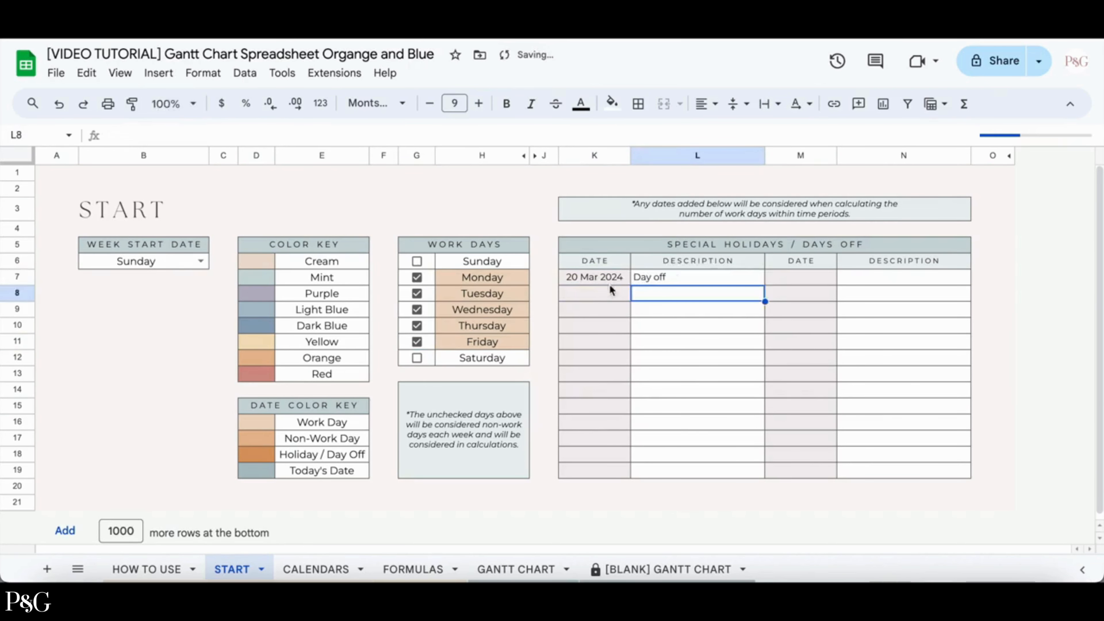
double_click(602, 293)
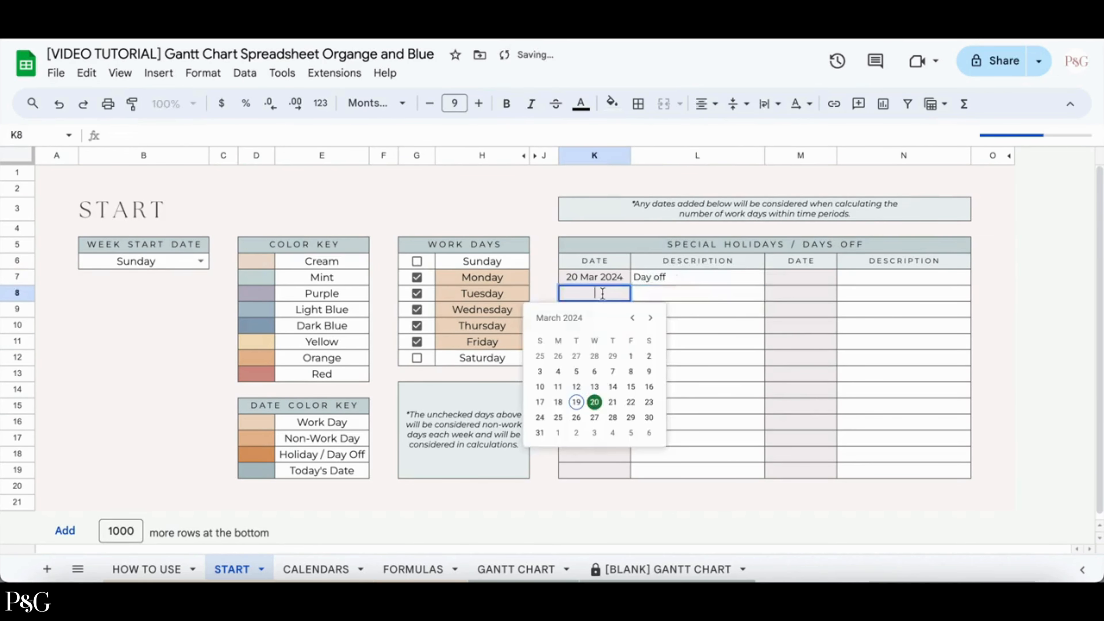
click(538, 220)
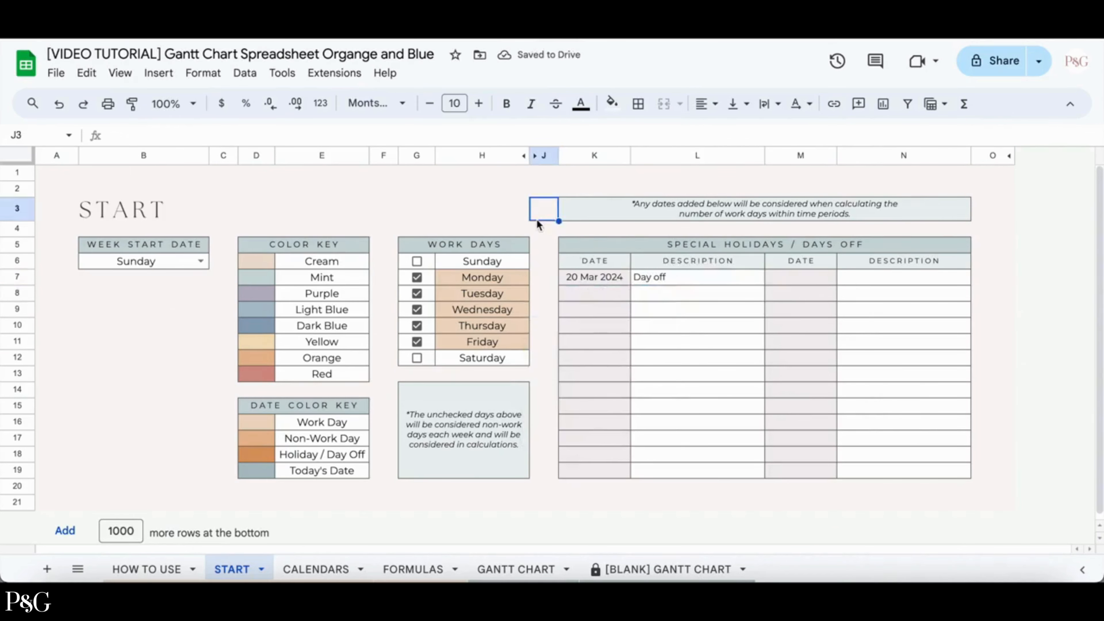
Review the Gantt chart timeline and the Task 1 and Task 3 bars around the added day off.
click(516, 570)
scroll(751, 422, right, 3)
scroll(750, 422, right, 2)
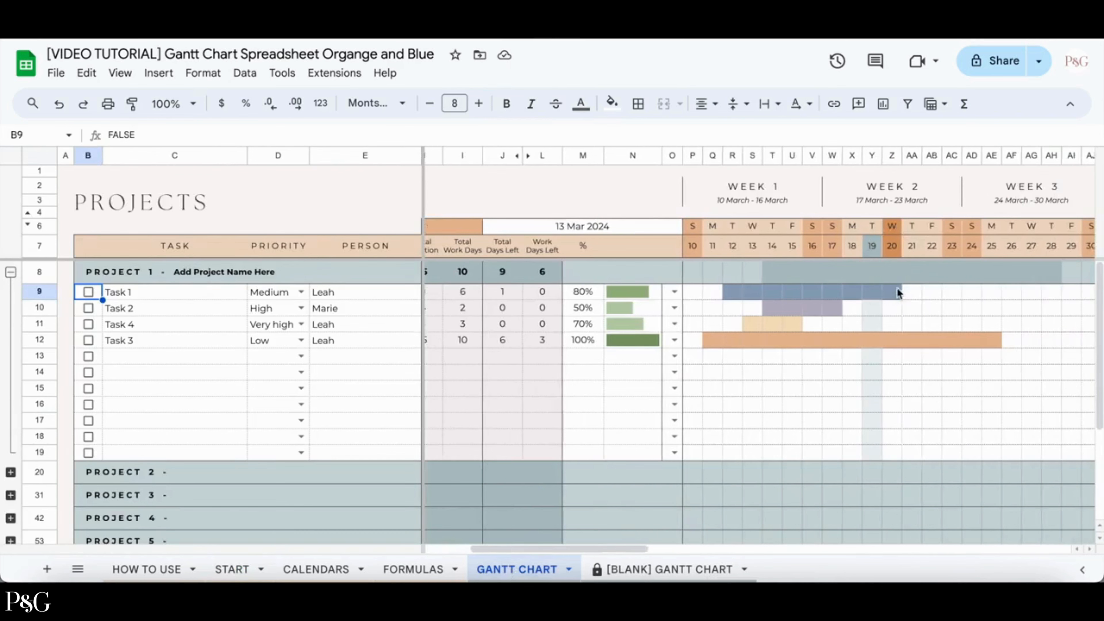
scroll(898, 287, left, 3)
scroll(905, 291, right, 2)
scroll(909, 292, right, 1)
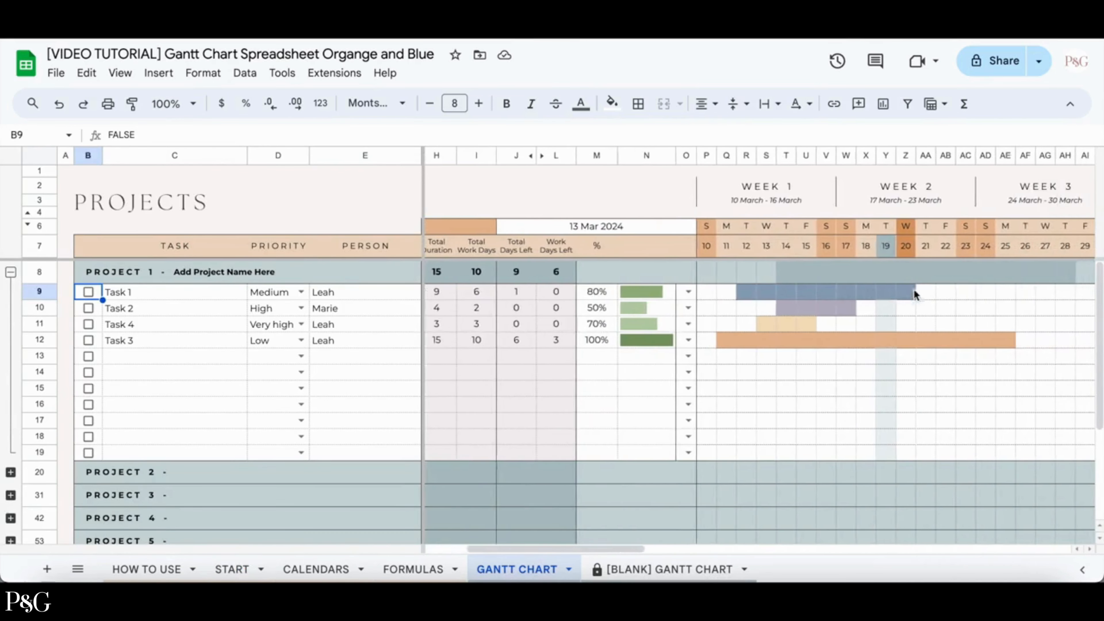
click(904, 291)
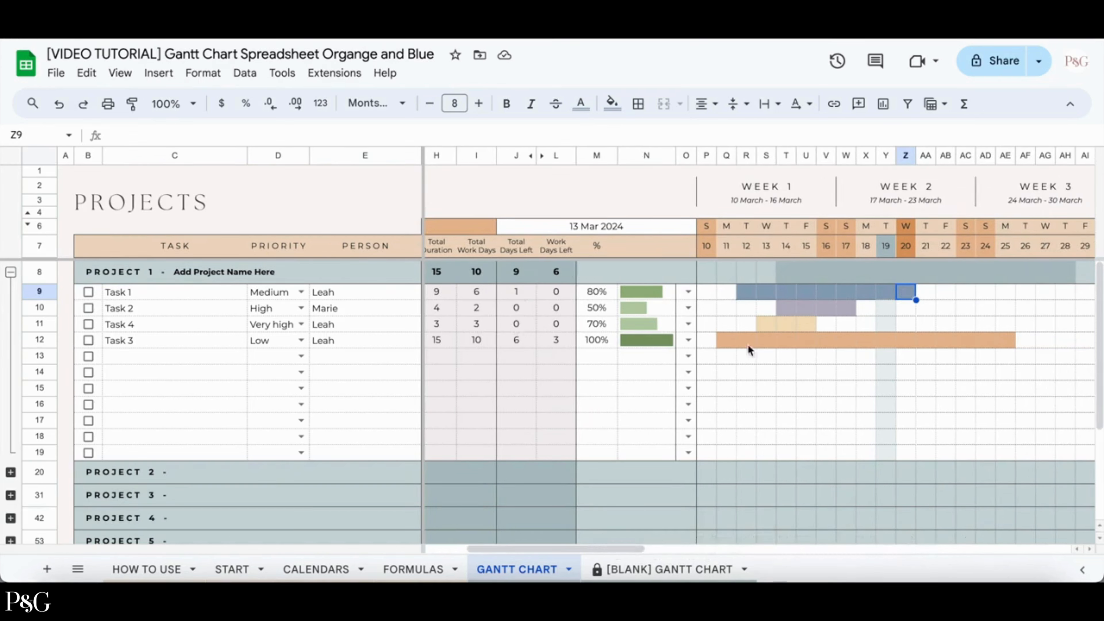
click(927, 343)
click(946, 342)
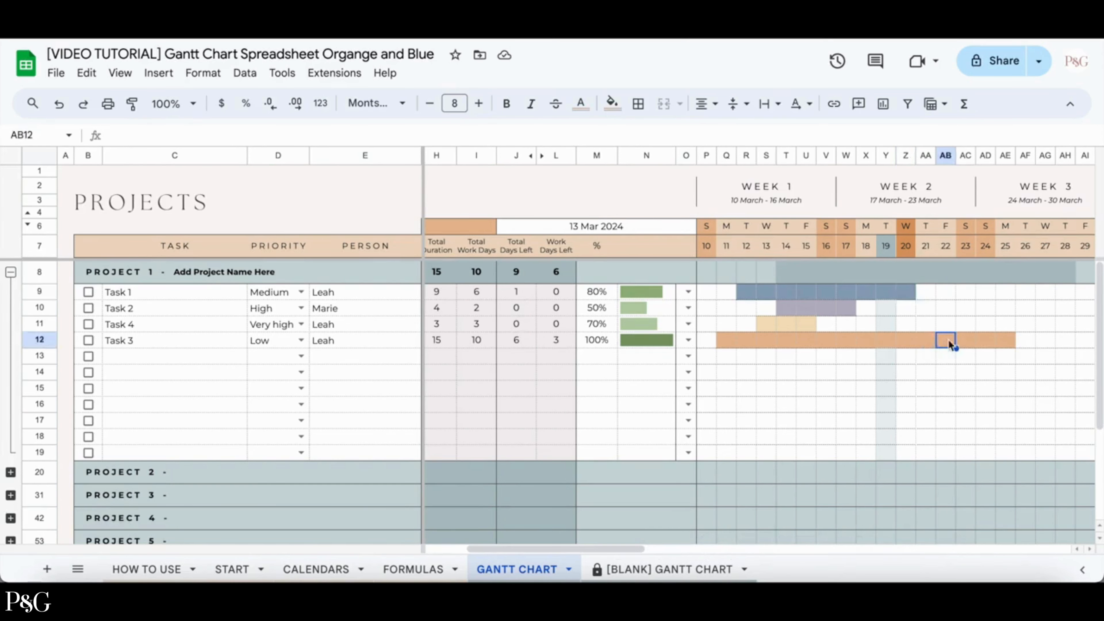
click(1005, 341)
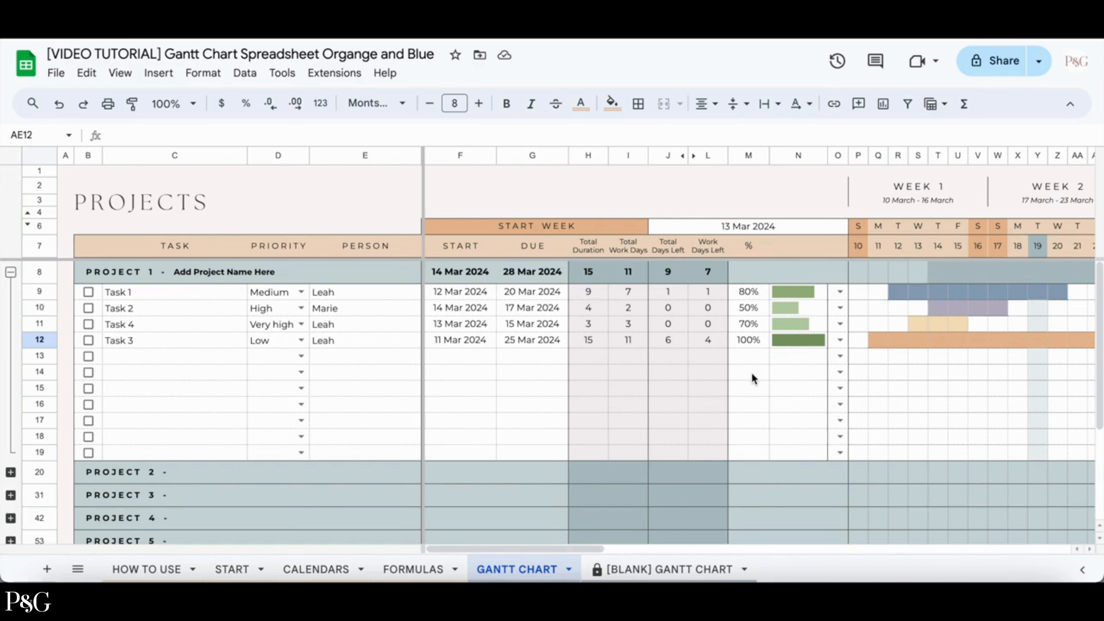
Clear the progress percentages from the task rows of the % column in Project 1.
click(416, 566)
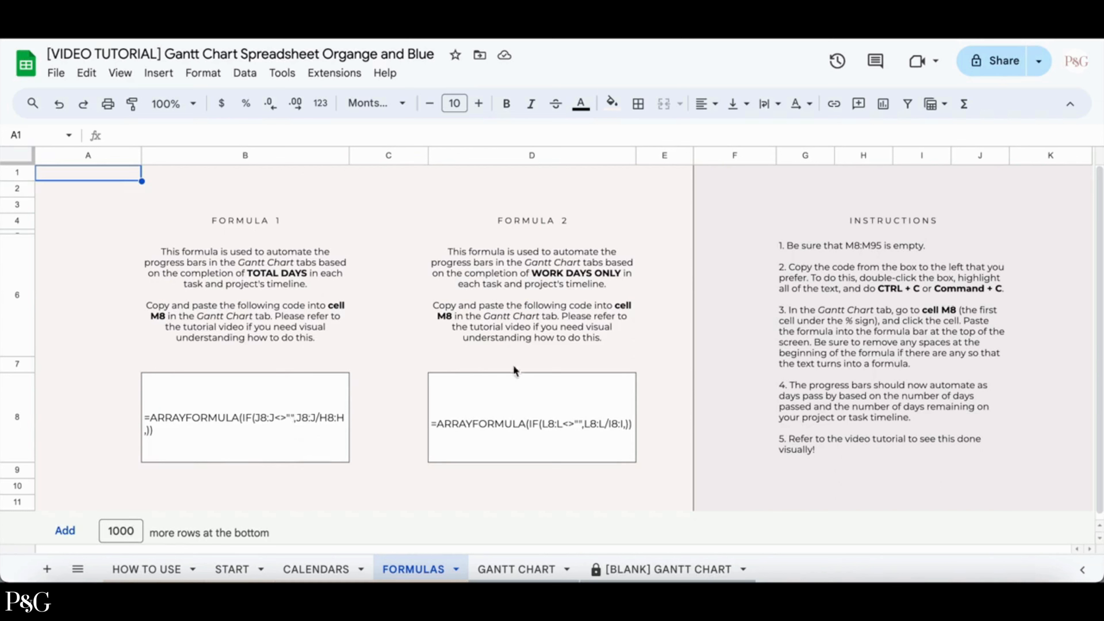
click(76, 189)
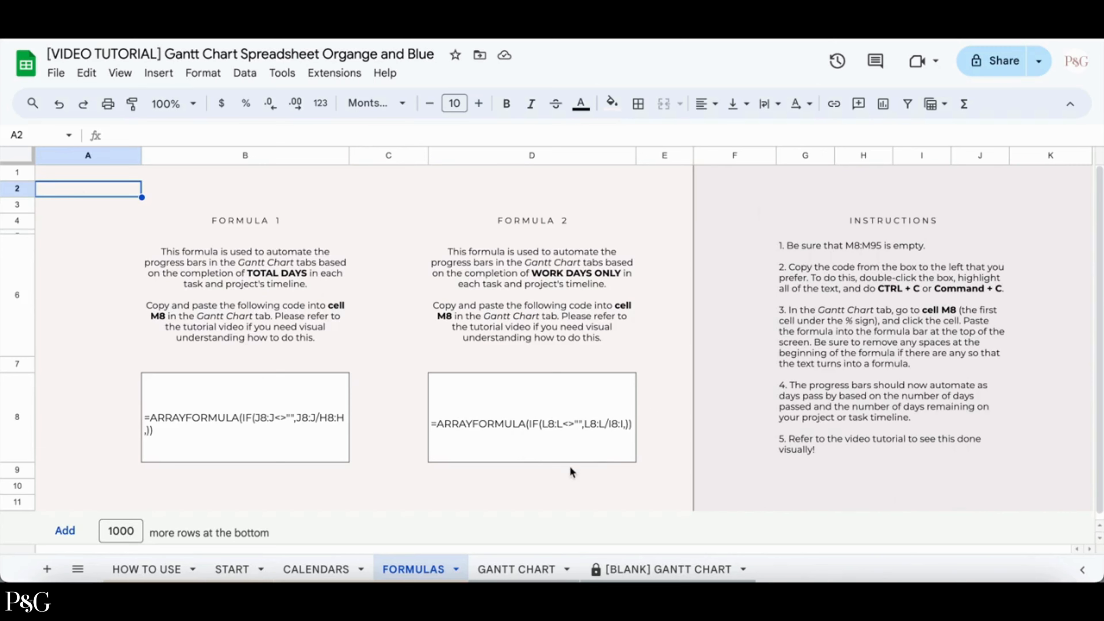
click(538, 569)
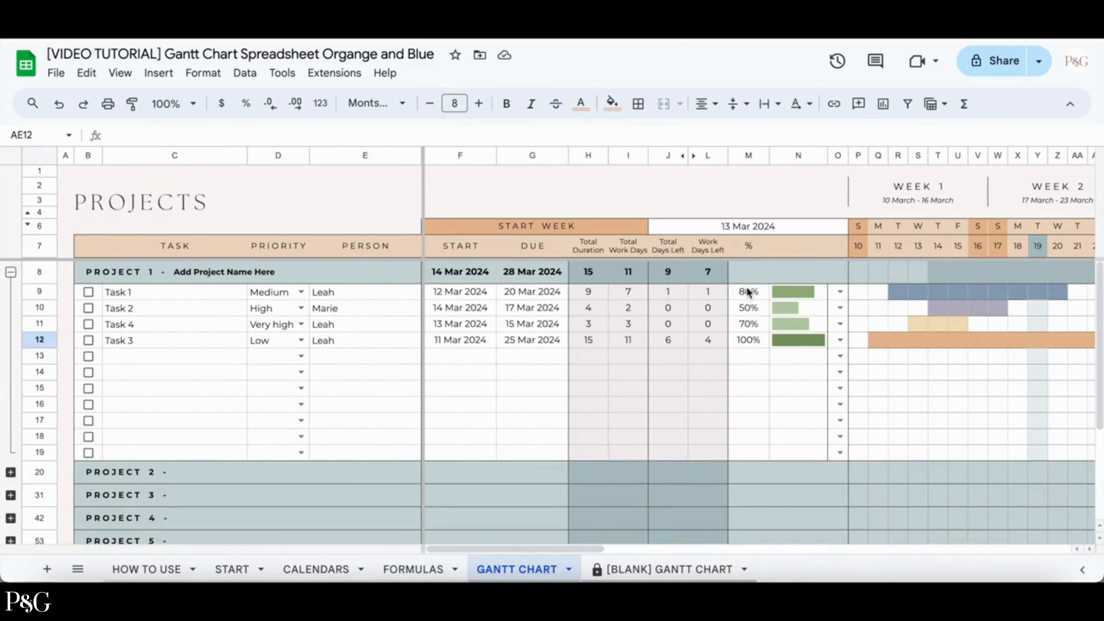
drag(746, 289, 750, 418)
key(Delete)
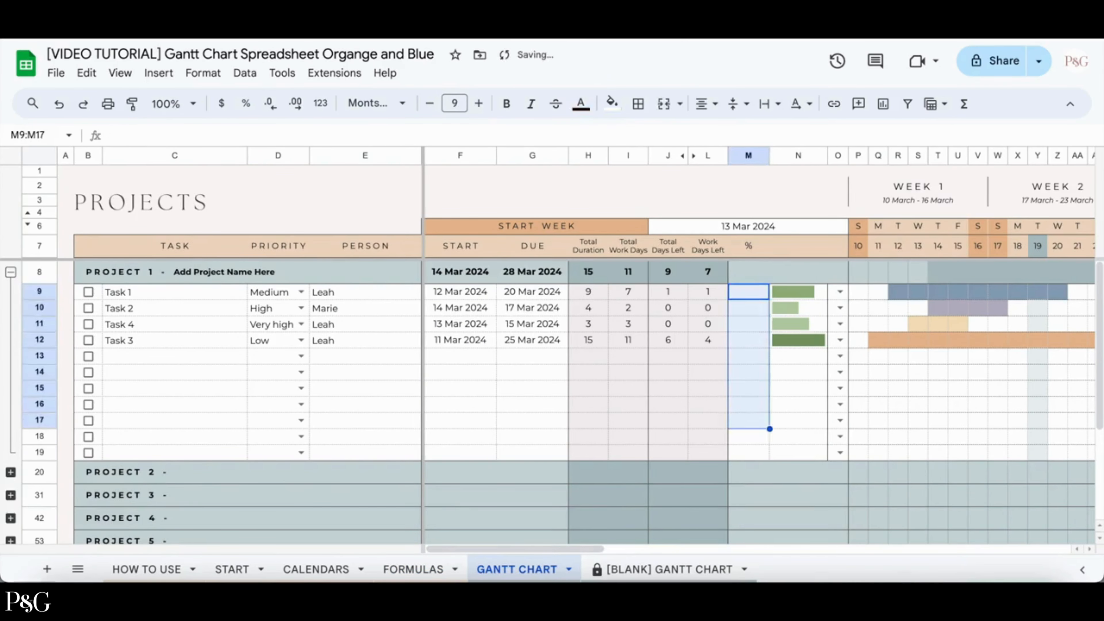
Copy the Formula 1 ARRAYFORMULA text from the FORMULAS sheet.
click(423, 568)
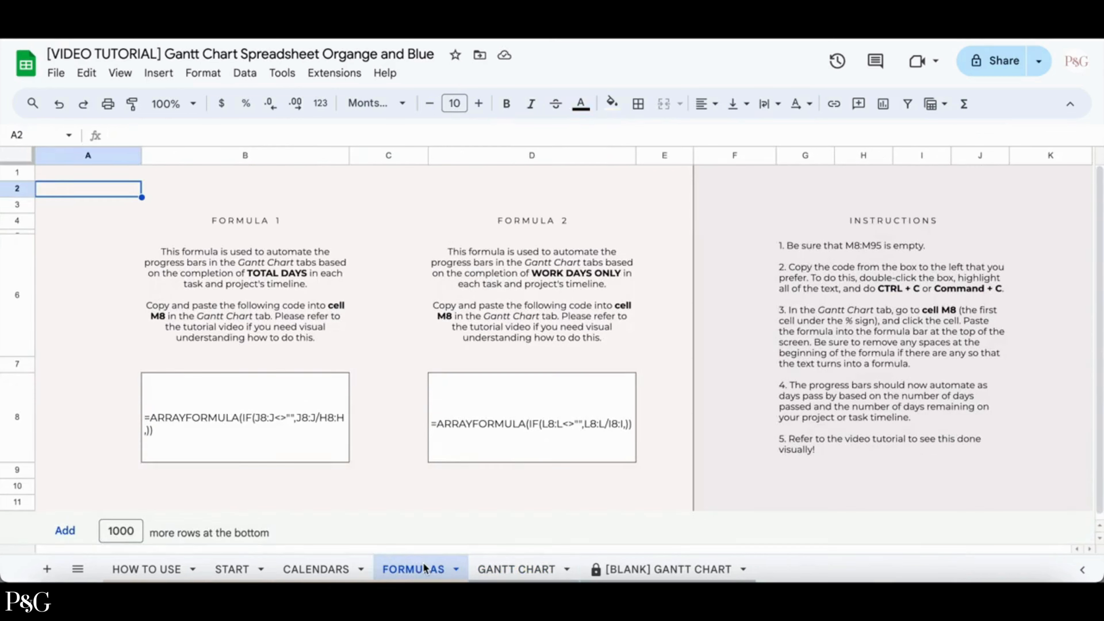
double_click(306, 440)
drag(147, 381, 351, 378)
key(ctrl+c)
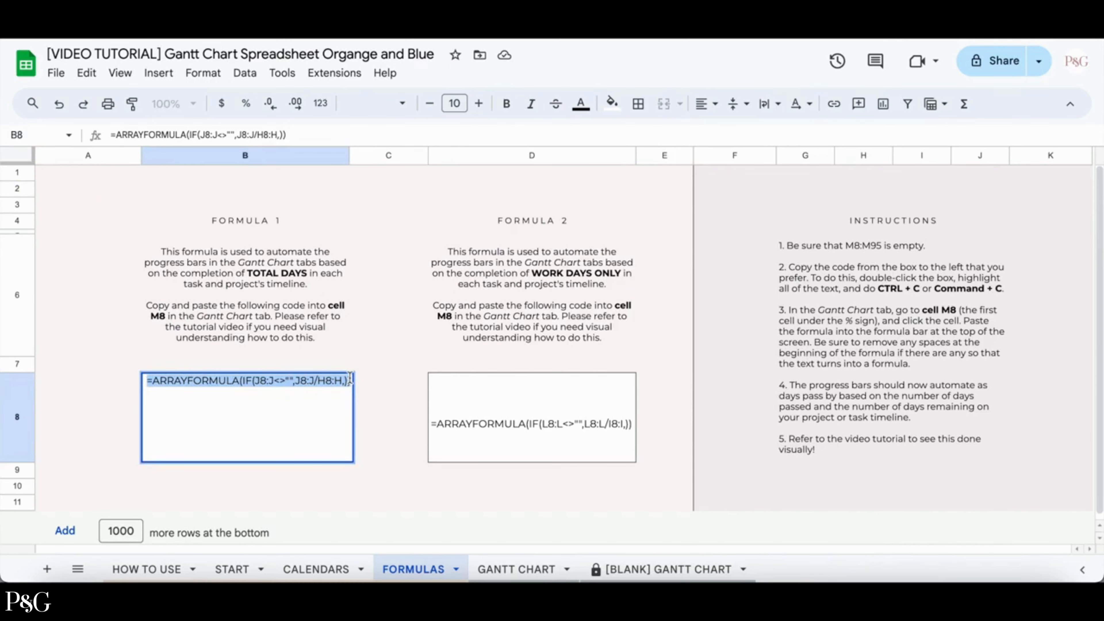
click(372, 417)
Paste the progress formula into cell M8 of the Gantt chart's % column.
click(519, 567)
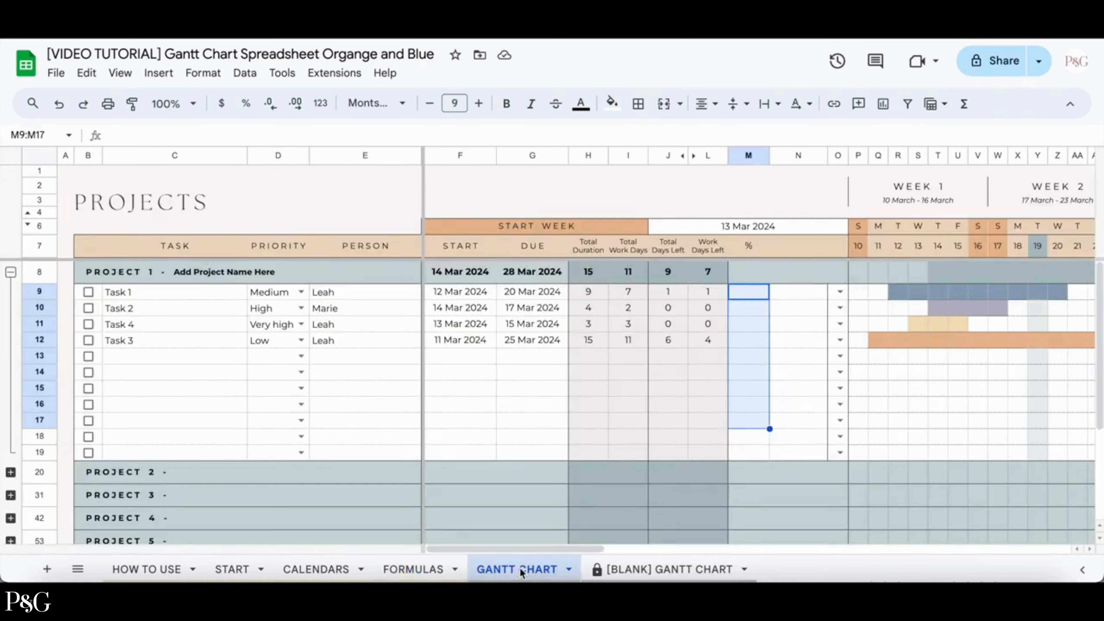
click(758, 270)
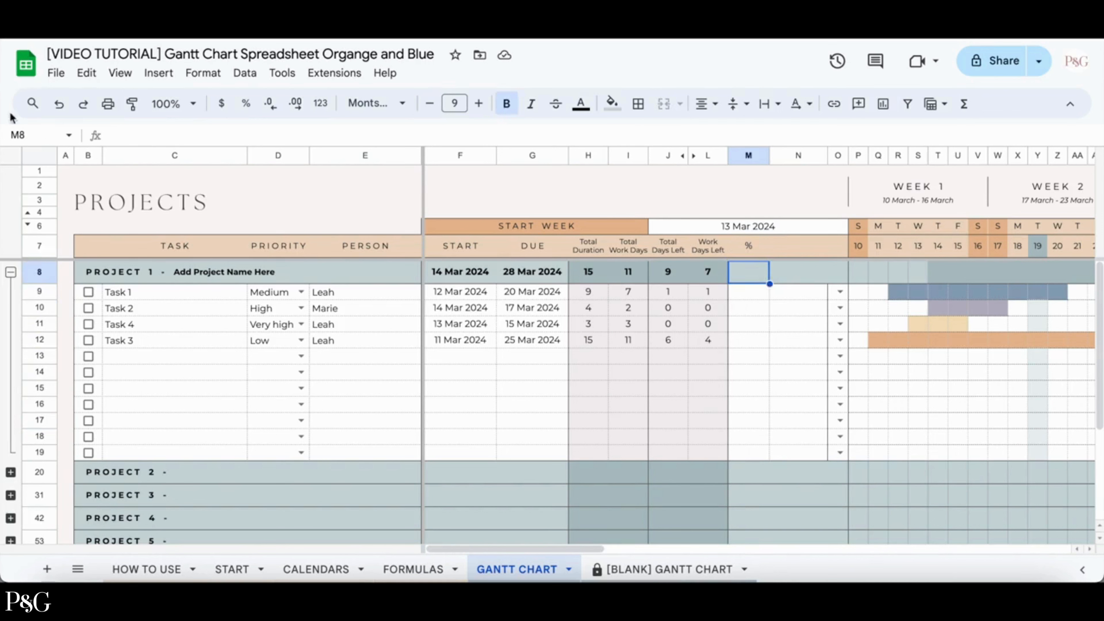
click(121, 138)
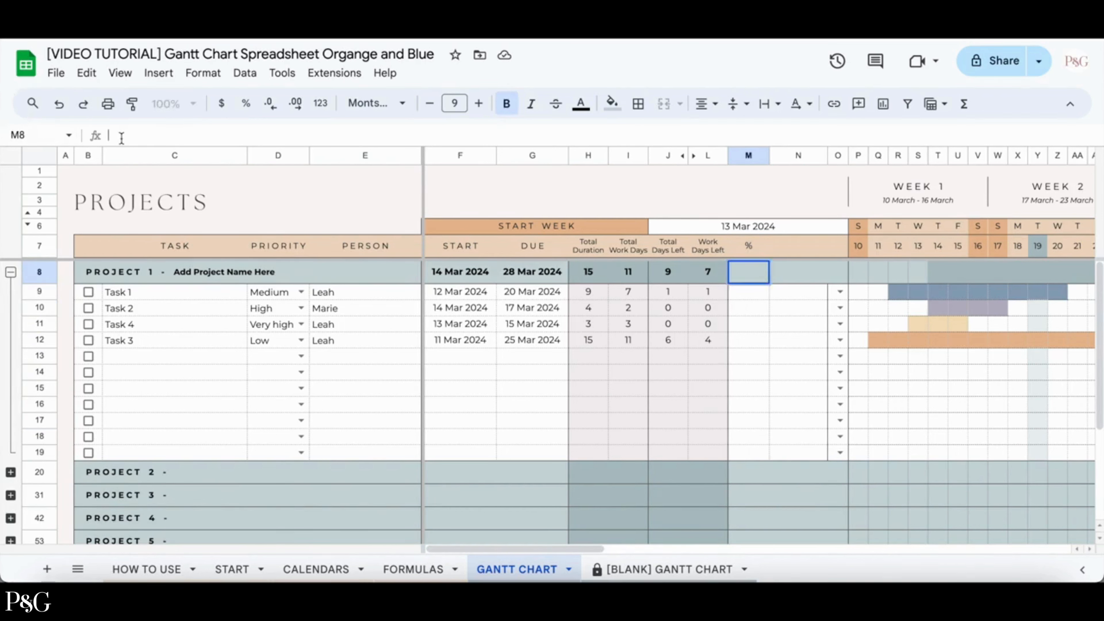
key(ctrl+v)
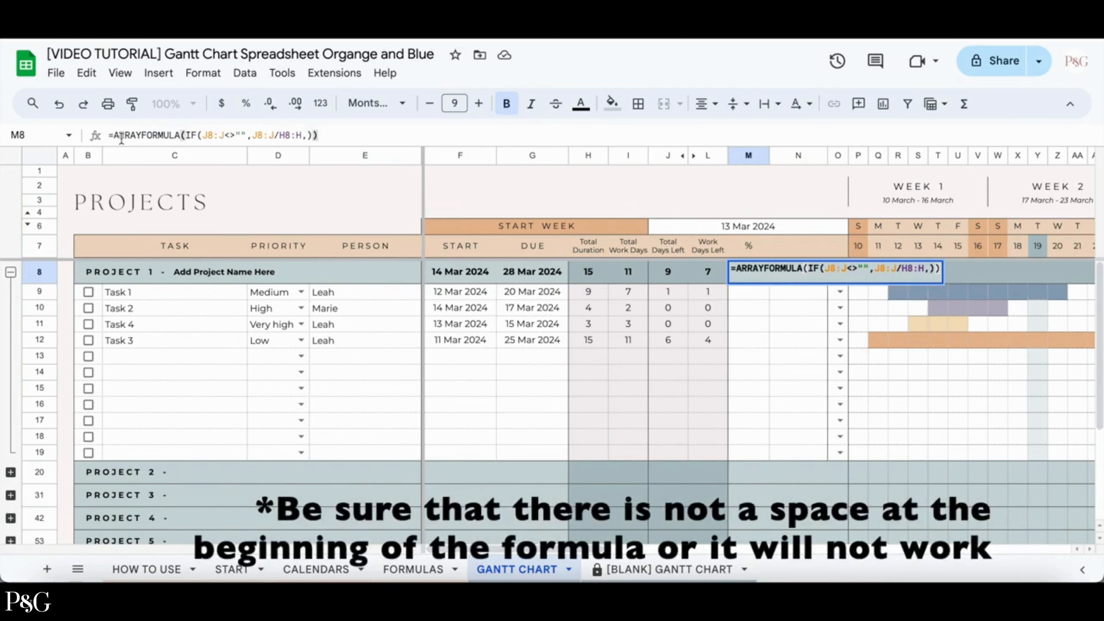
key(Return)
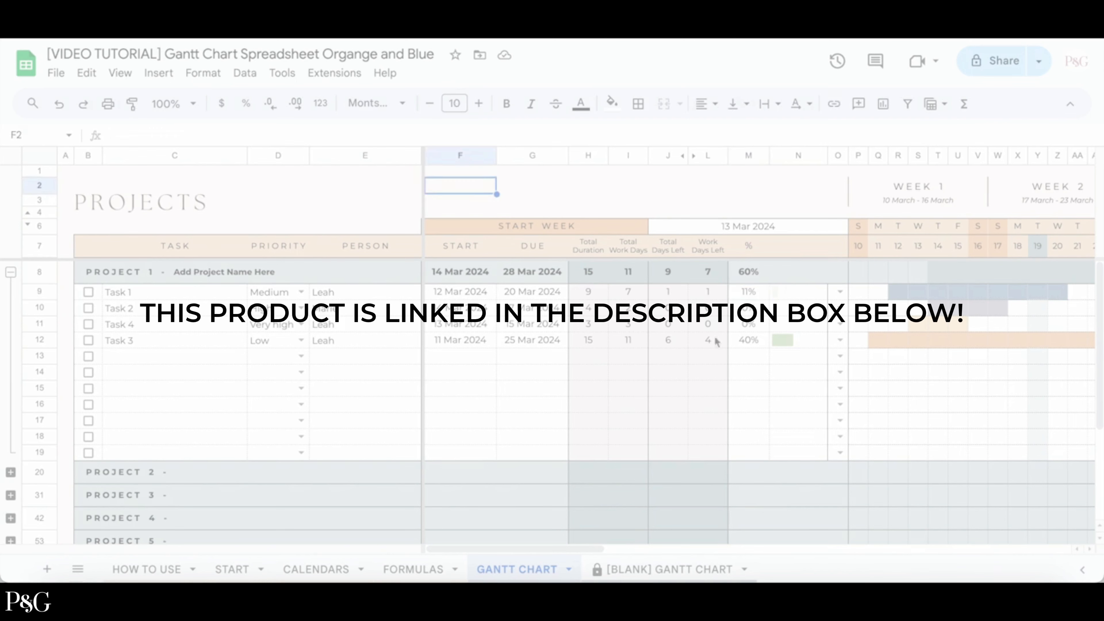
scroll(763, 358, right, 8)
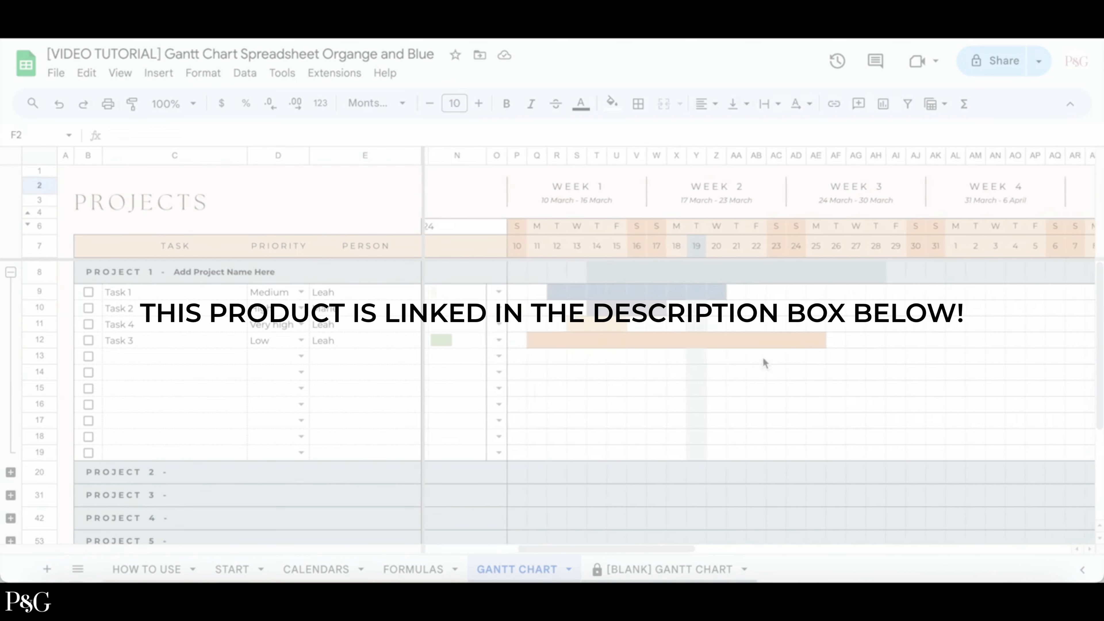
scroll(764, 360, left, 8)
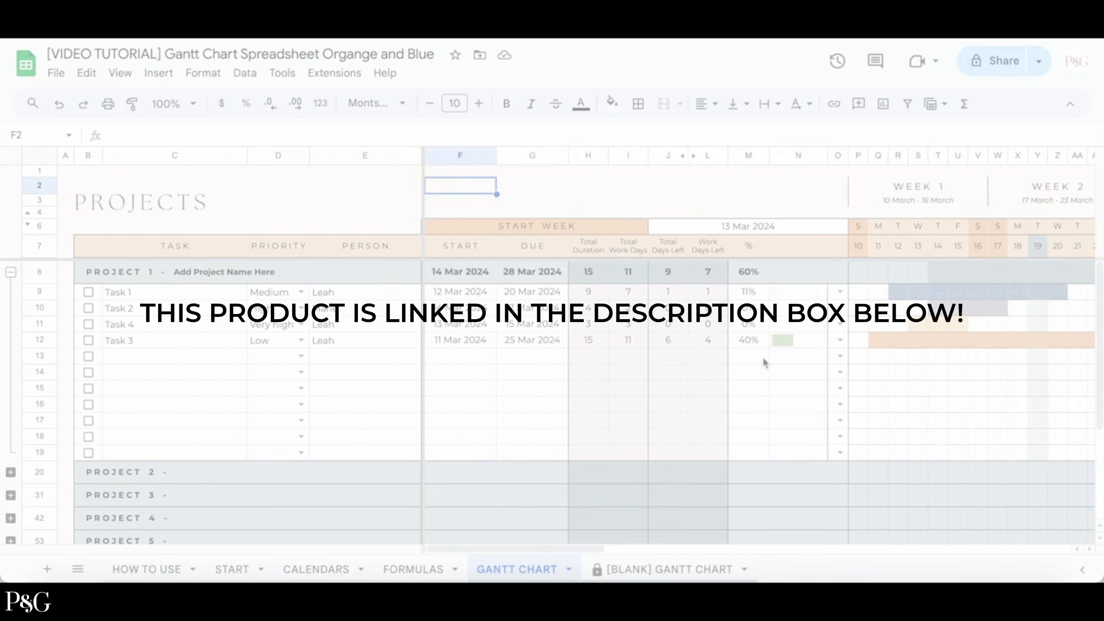